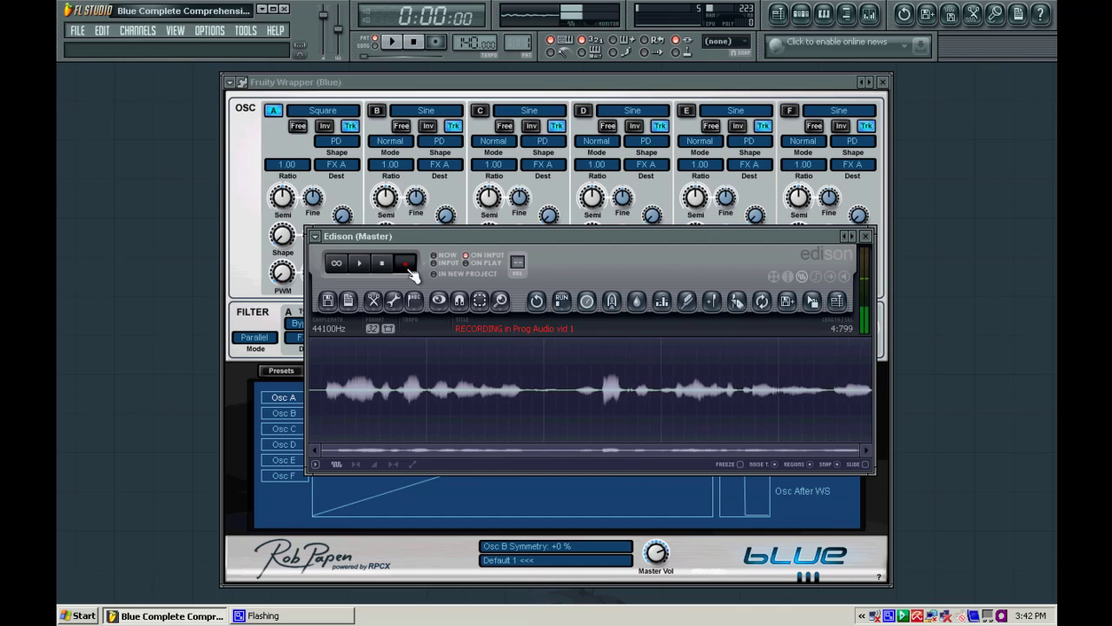
# Move the Edison recorder aside and bring the Fruity Wrapper (Blue) window into focus.
pyautogui.moveTo(440, 239); pyautogui.dragTo(1058, 217)
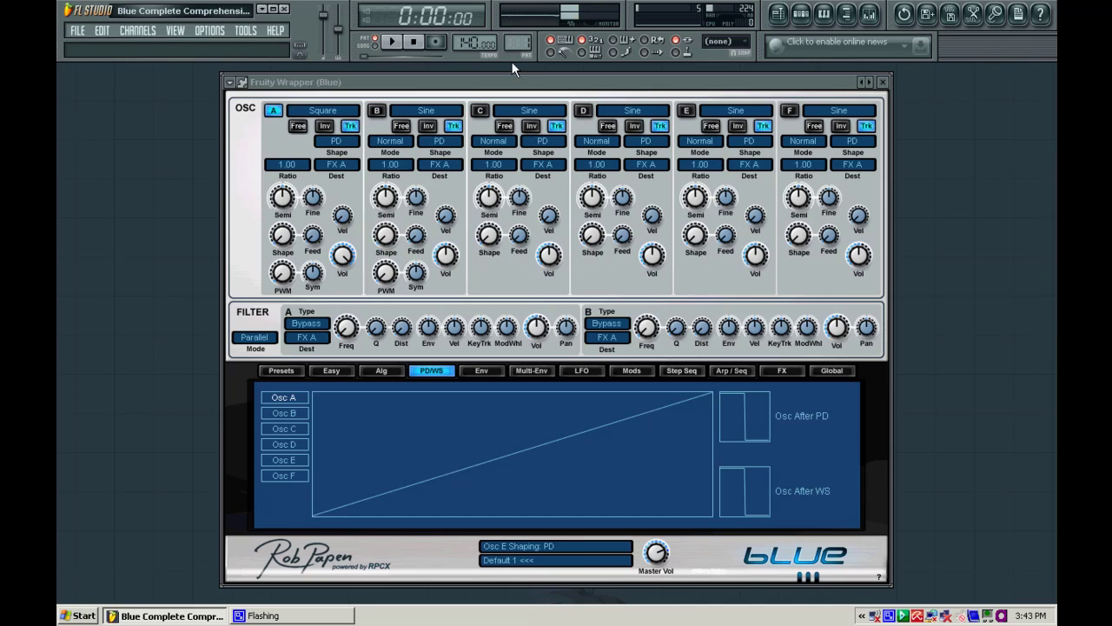
pyautogui.click(513, 89)
# Clear the patch from the Presets page, leaving Default 1 with all oscillators on Sine.
pyautogui.click(291, 372)
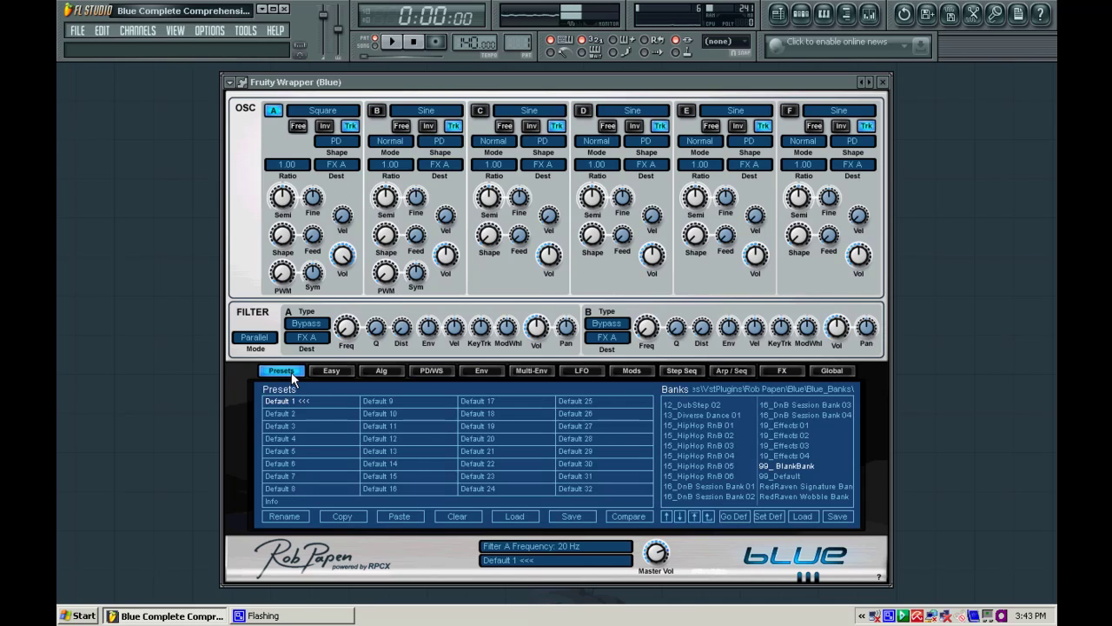
pyautogui.click(458, 516)
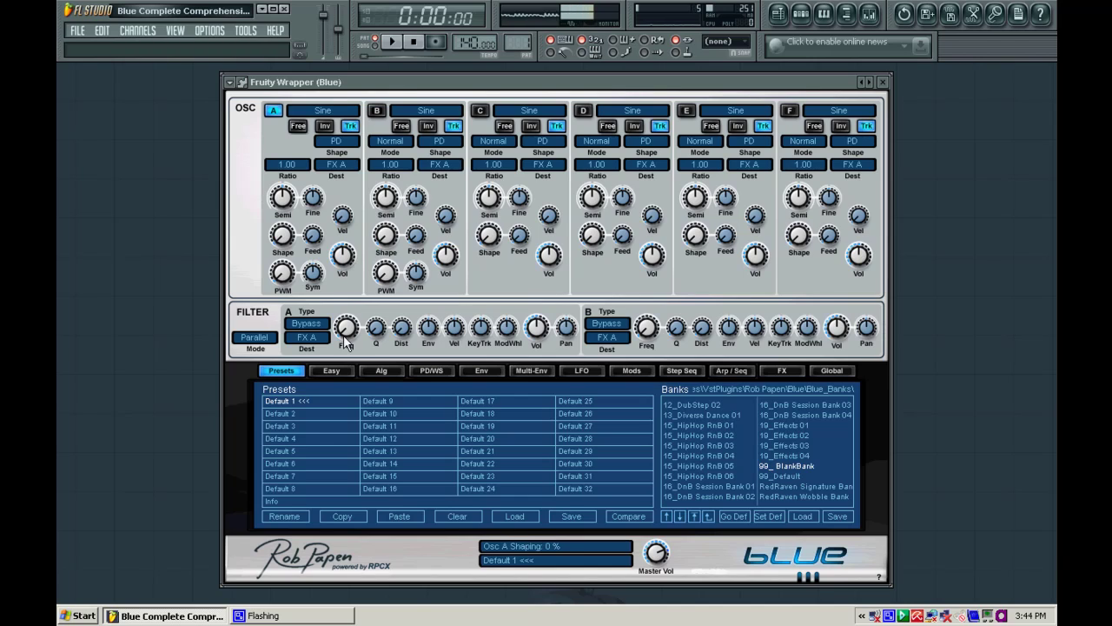
# Show the Alg routing page with algorithm #1 ABCDEF.
pyautogui.click(381, 370)
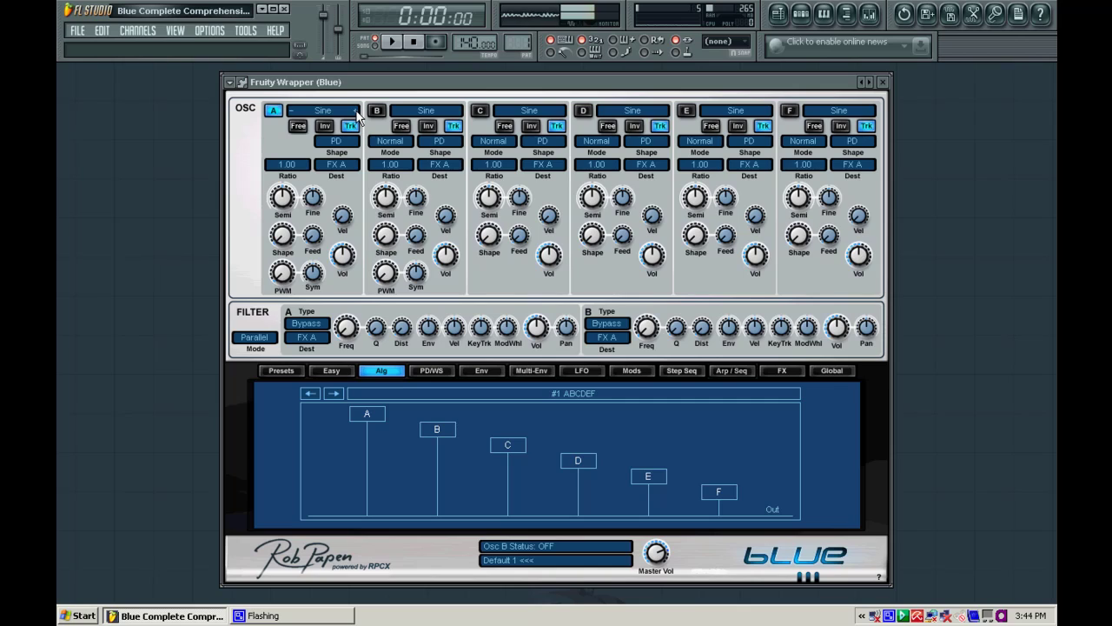
# Set oscillator A's waveform to Additive > Triangle 1.
pyautogui.scroll(-5, 356, 115)
pyautogui.click(320, 107)
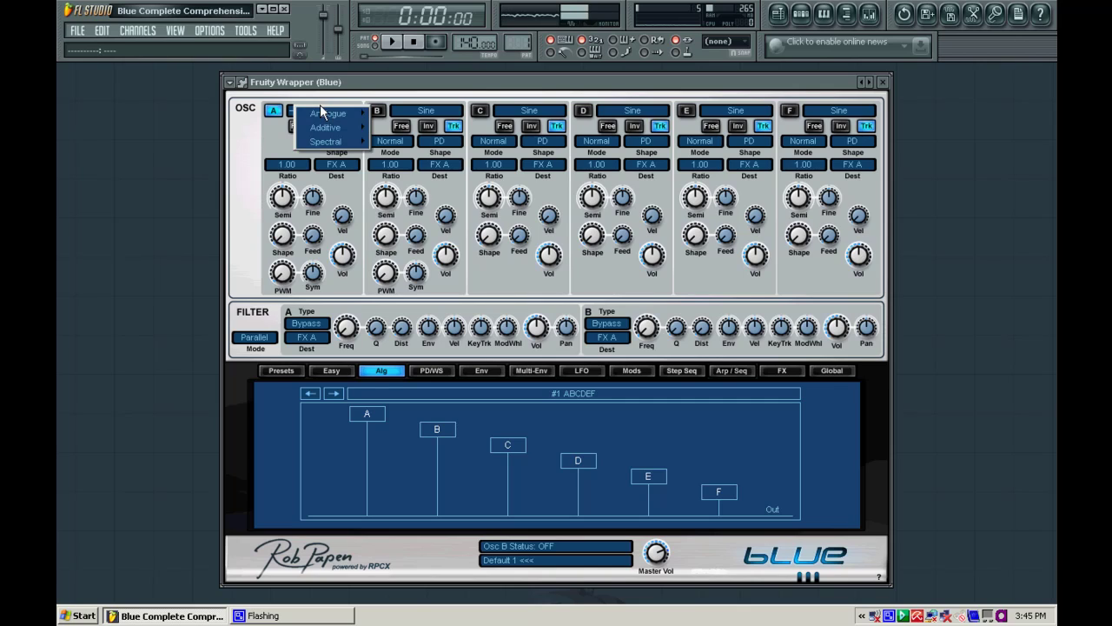
pyautogui.moveTo(327, 127)
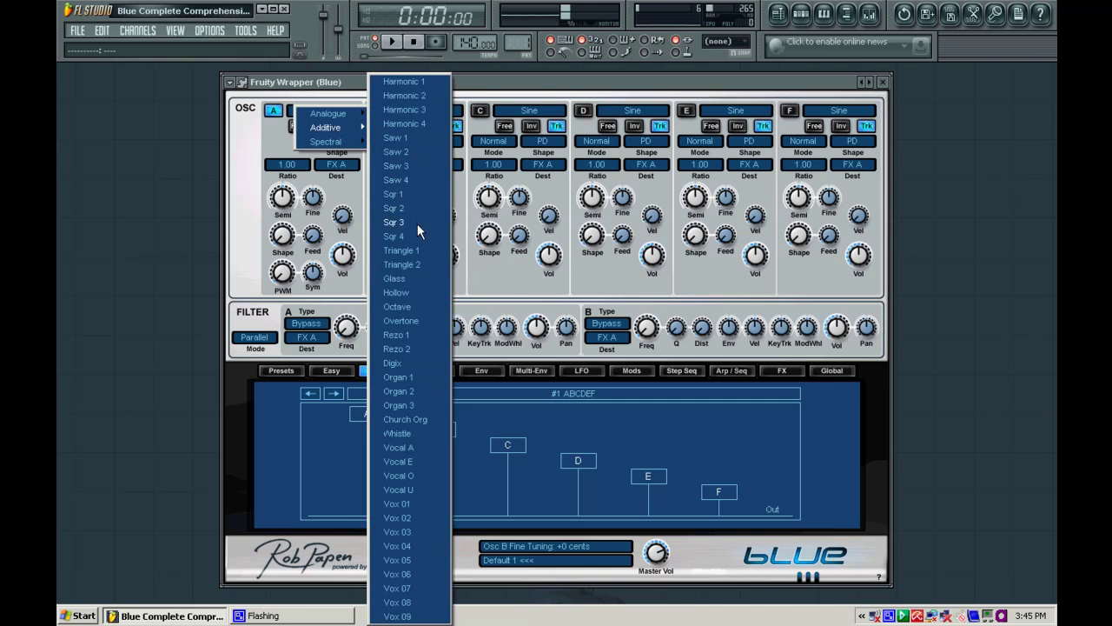
pyautogui.click(419, 250)
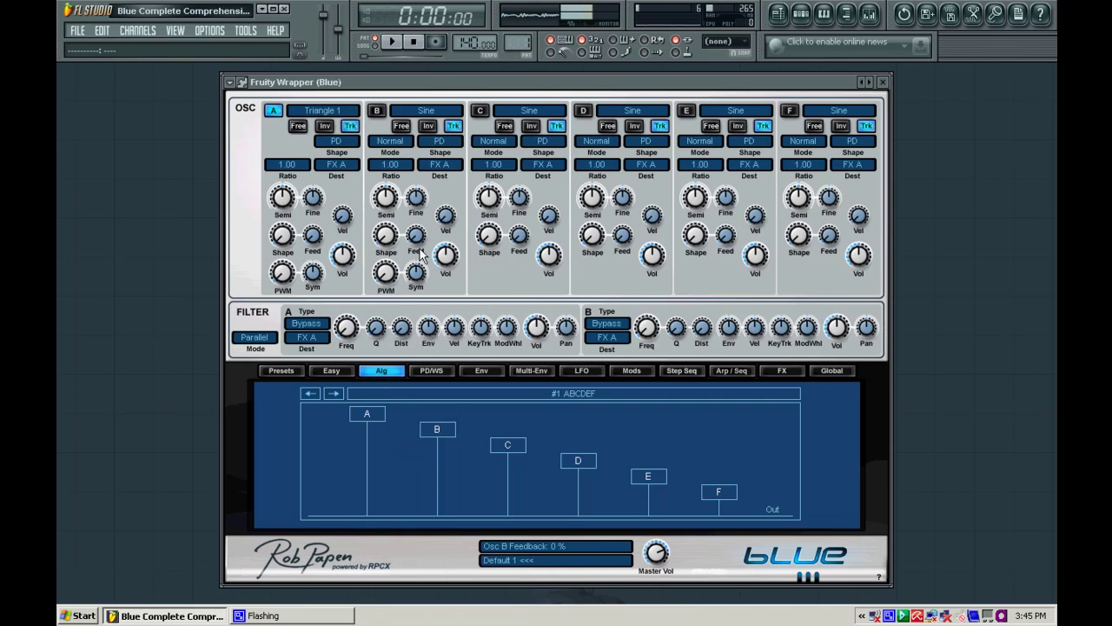
# Set oscillator B to the Hollow wave and raise master volume to +0.0 dB.
pyautogui.click(401, 113)
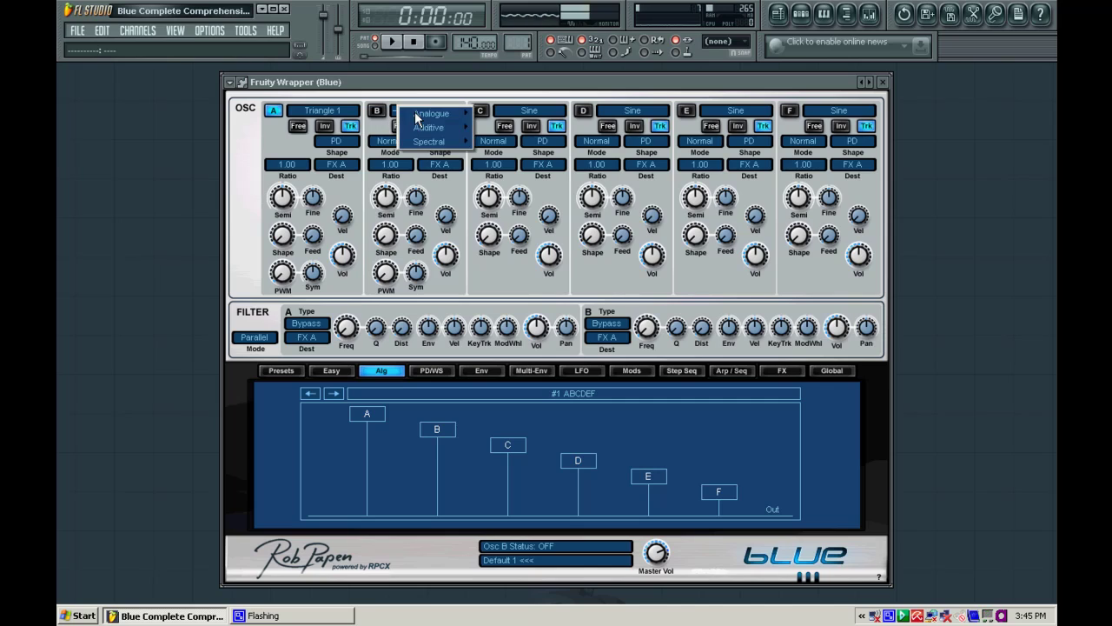
pyautogui.moveTo(435, 120)
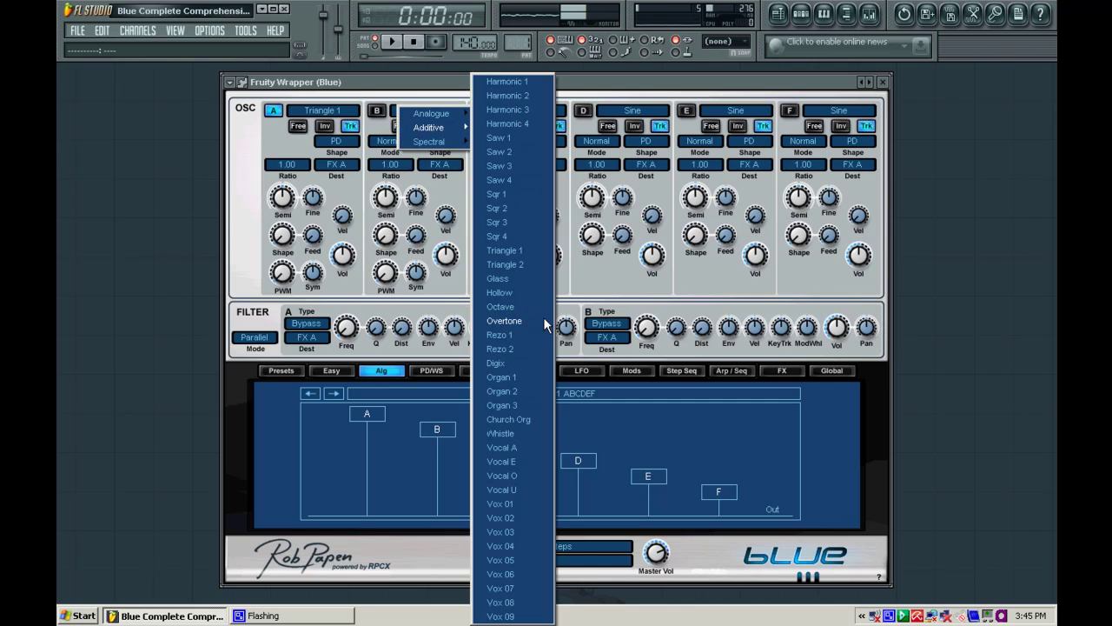
pyautogui.click(534, 293)
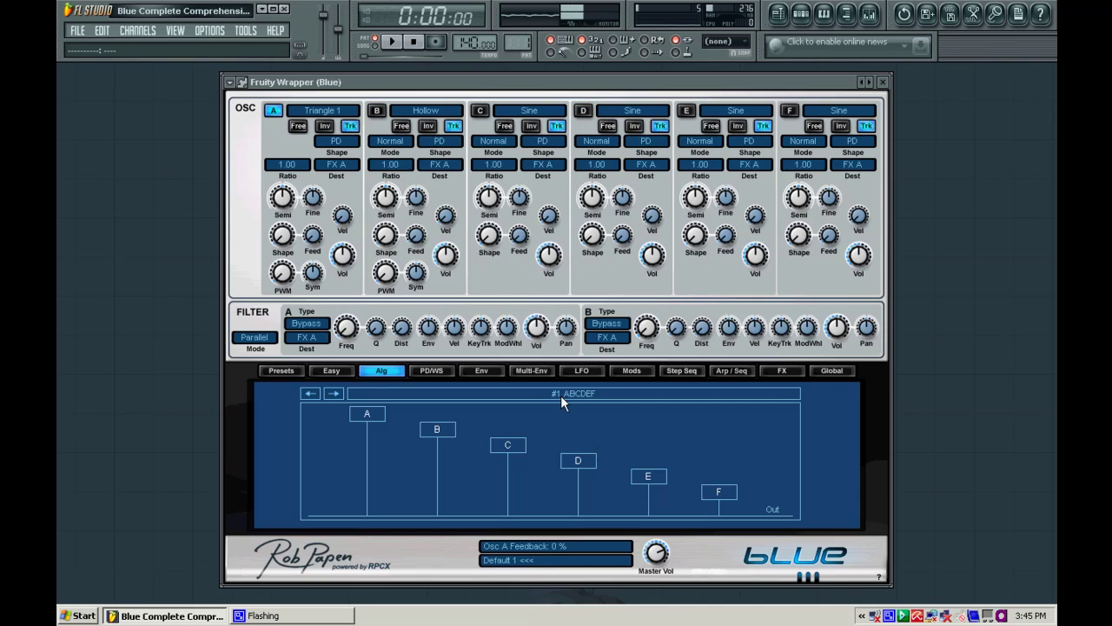
pyautogui.moveTo(666, 553); pyautogui.dragTo(653, 523)
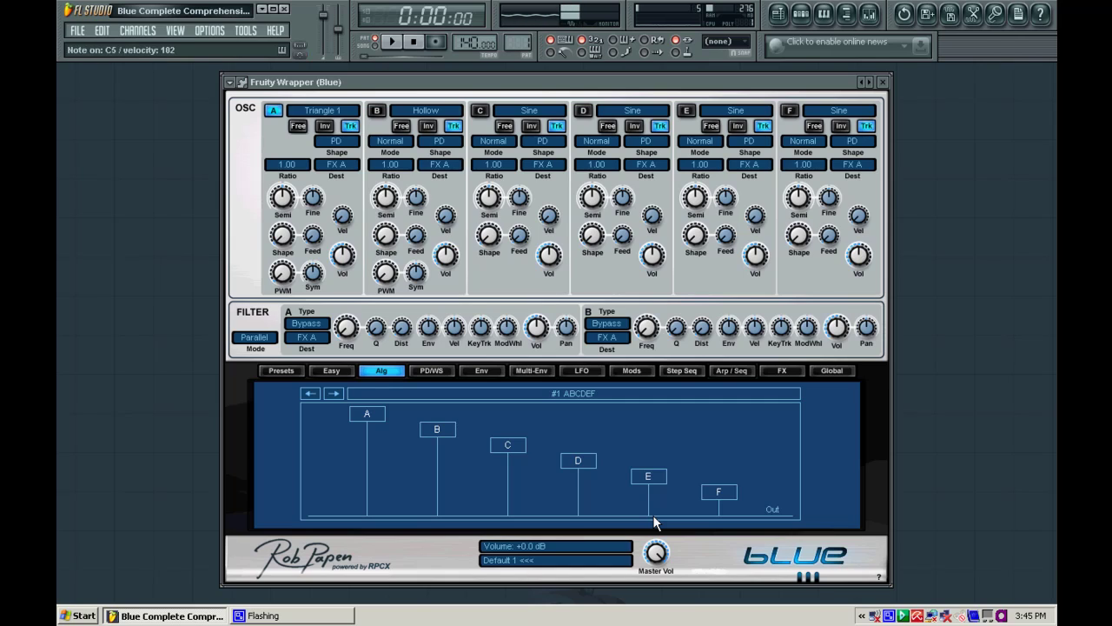
pyautogui.click(273, 110)
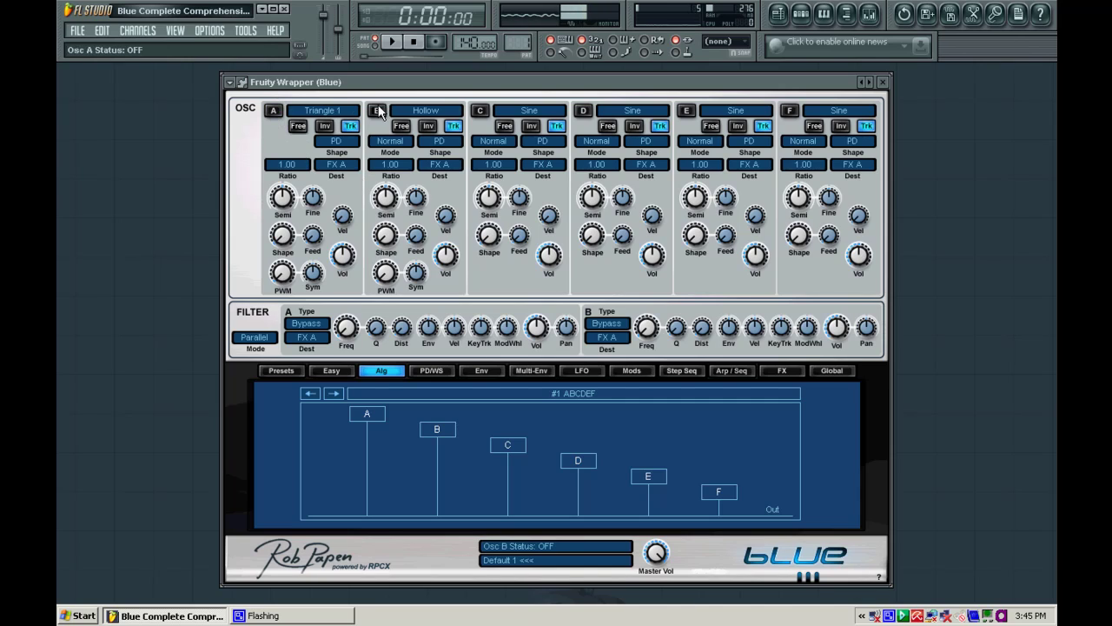
pyautogui.click(377, 110)
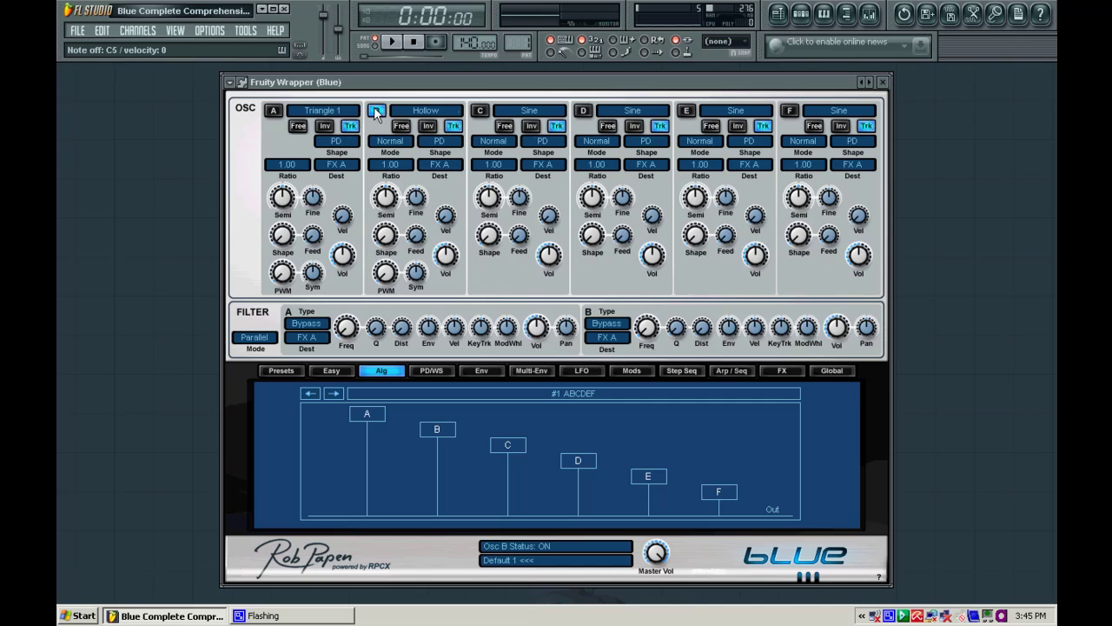
pyautogui.click(376, 111)
pyautogui.click(276, 112)
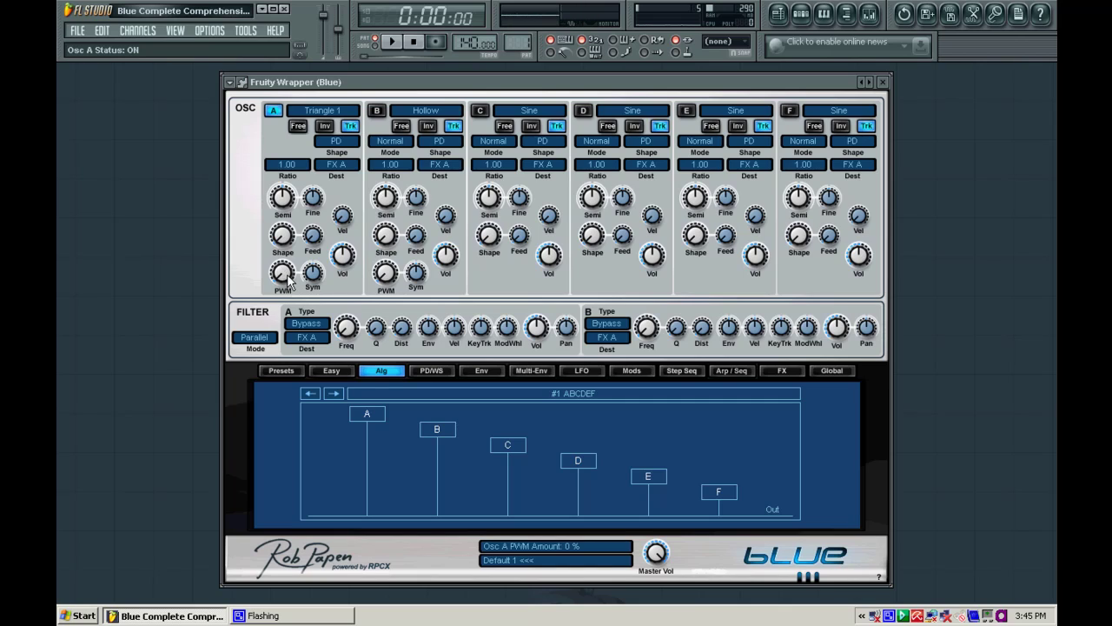
# Give oscillator A 44% pulse-width modulation and show the LFO page.
pyautogui.moveTo(290, 280); pyautogui.dragTo(295, 248)
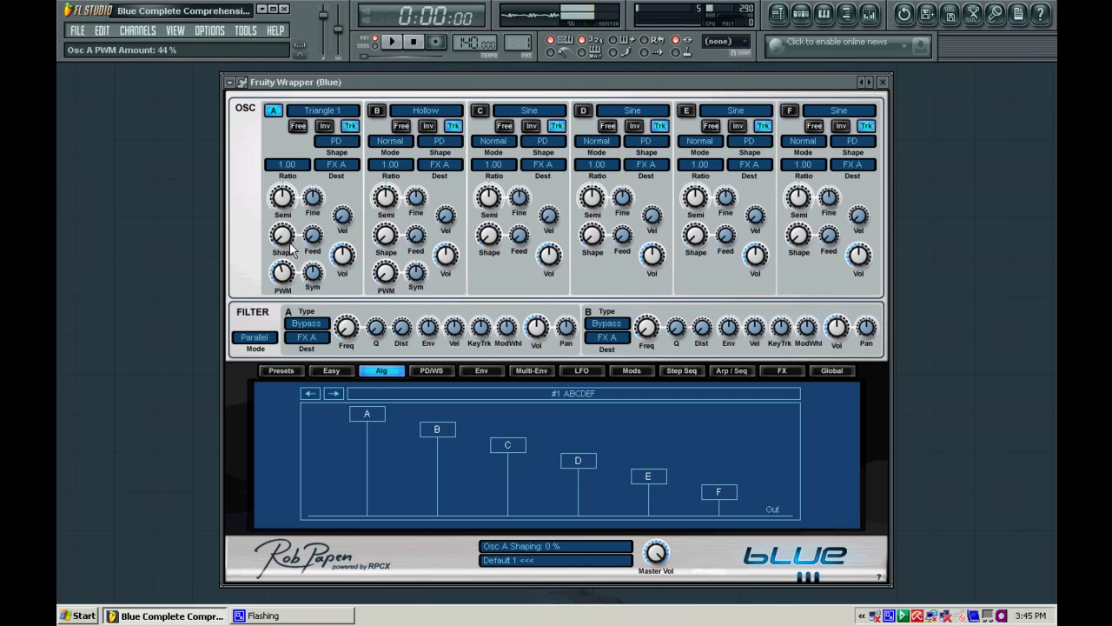
pyautogui.click(592, 368)
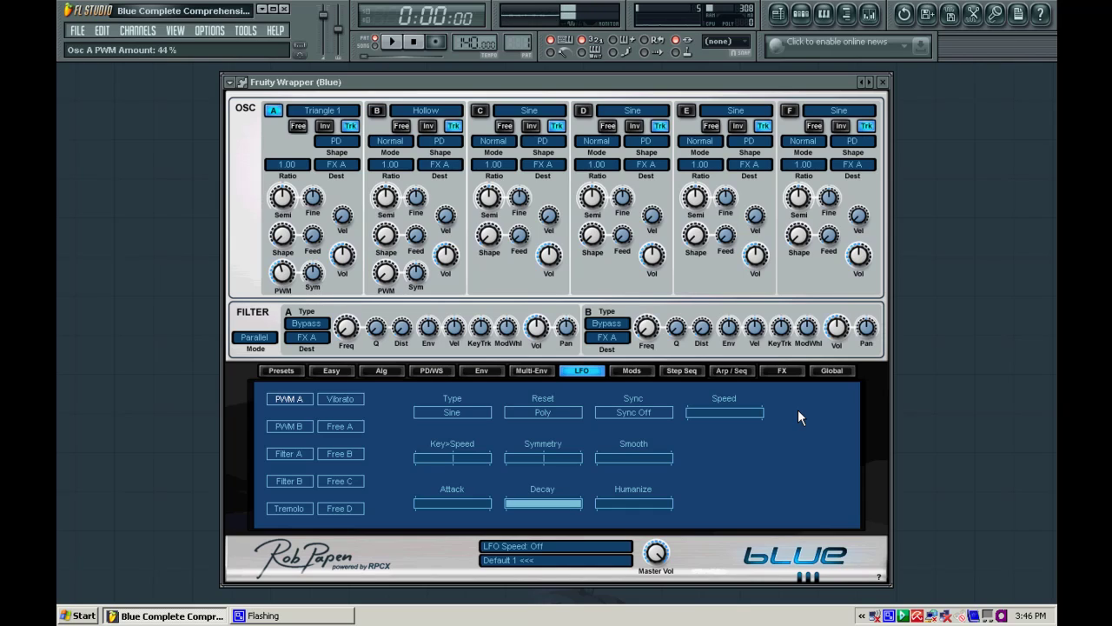
# Run the PWM A LFO at about 1.53 Hz and raise oscillator A's volume to +0.8 dB, auditioning C5.
pyautogui.click(730, 412)
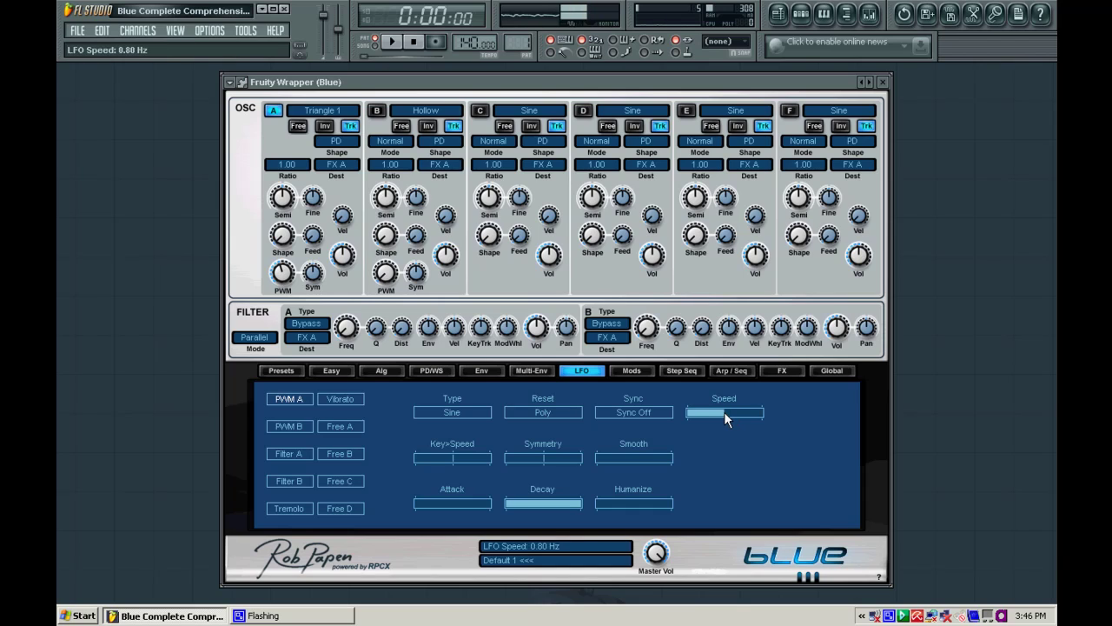
pyautogui.moveTo(729, 412); pyautogui.dragTo(731, 416)
pyautogui.press('z')
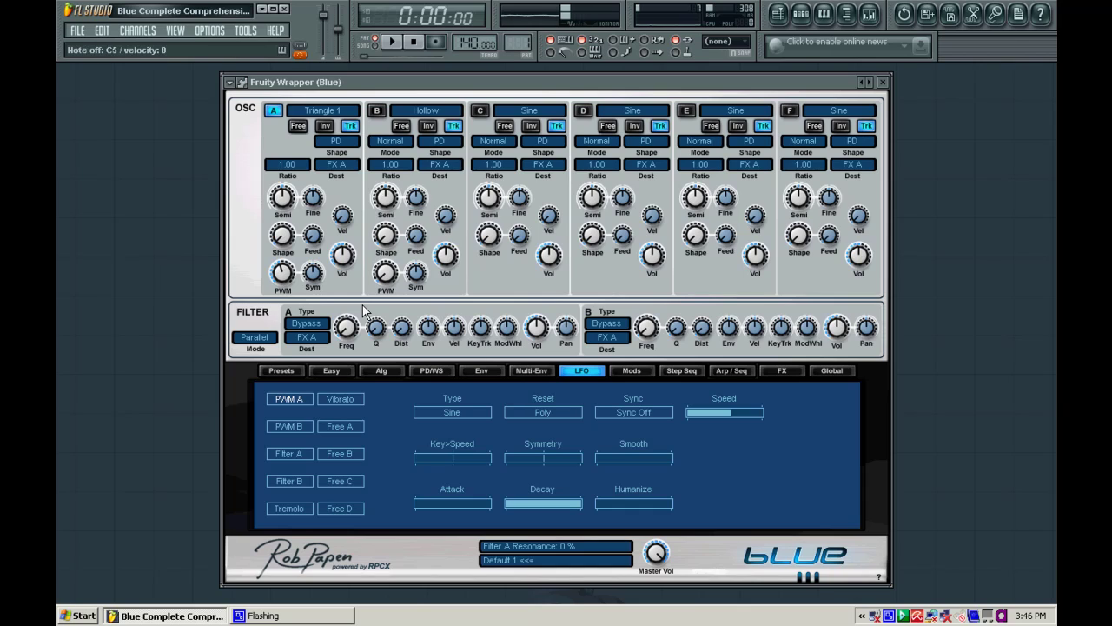
pyautogui.moveTo(342, 262); pyautogui.dragTo(345, 245)
pyautogui.press('z')
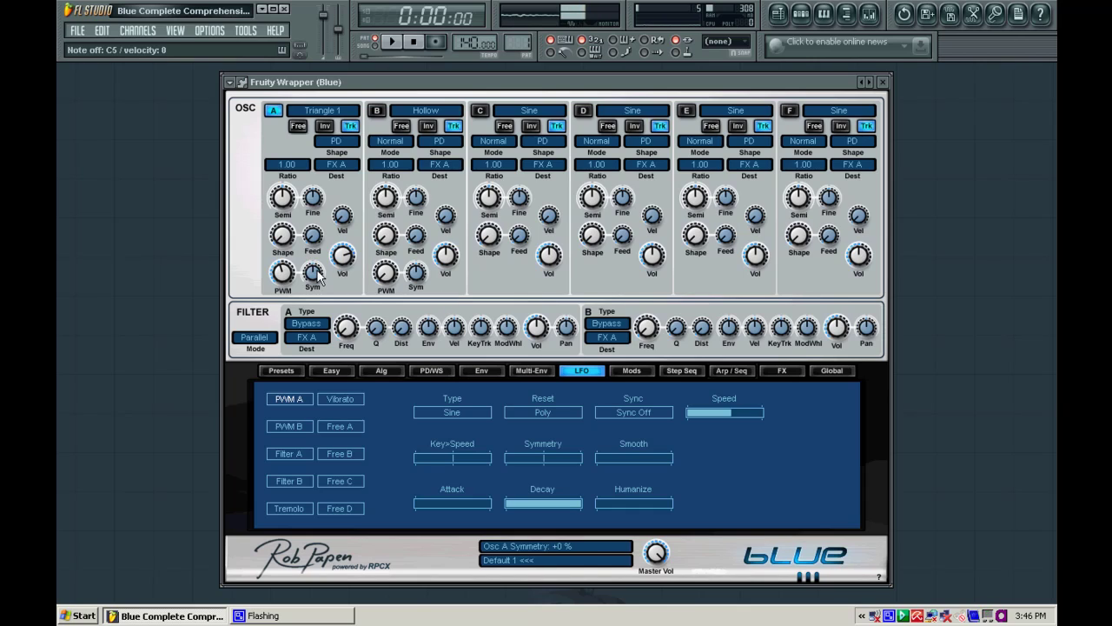
# Lower oscillator A's symmetry to -17% and show the Env page.
pyautogui.moveTo(318, 275); pyautogui.dragTo(315, 286)
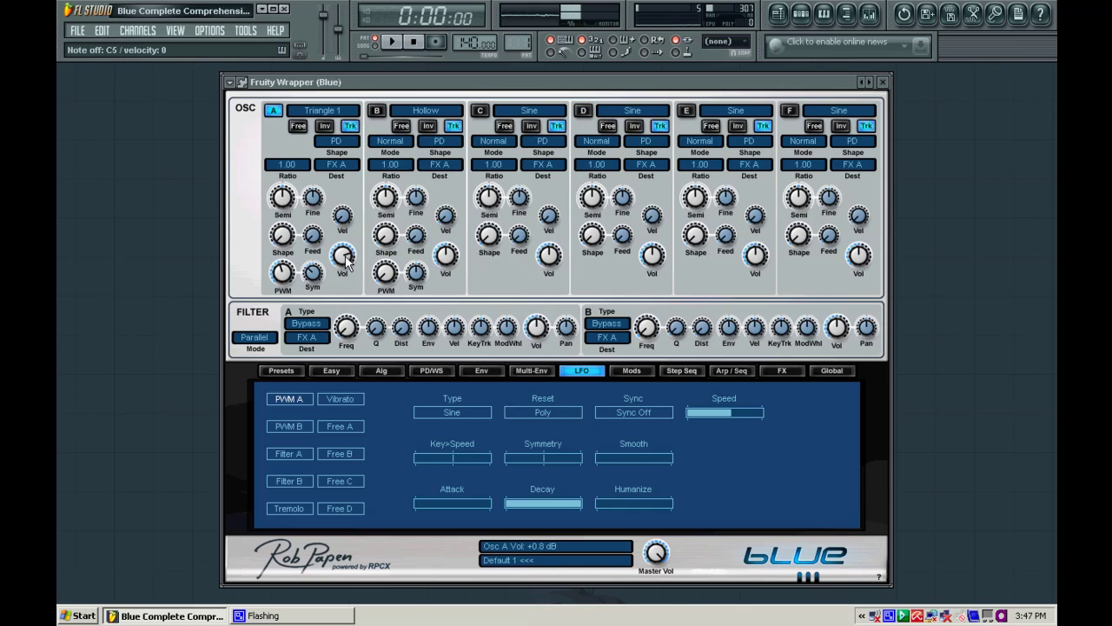
pyautogui.click(492, 368)
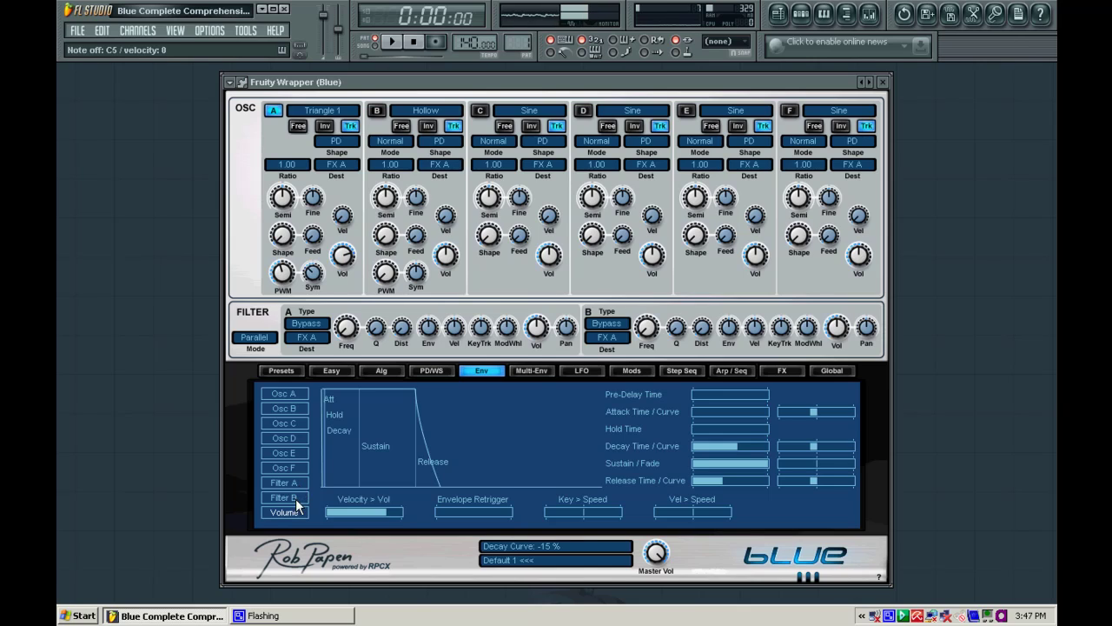
# Select Osc A in the envelope list and set its Envelope Amount to 100%.
pyautogui.click(286, 396)
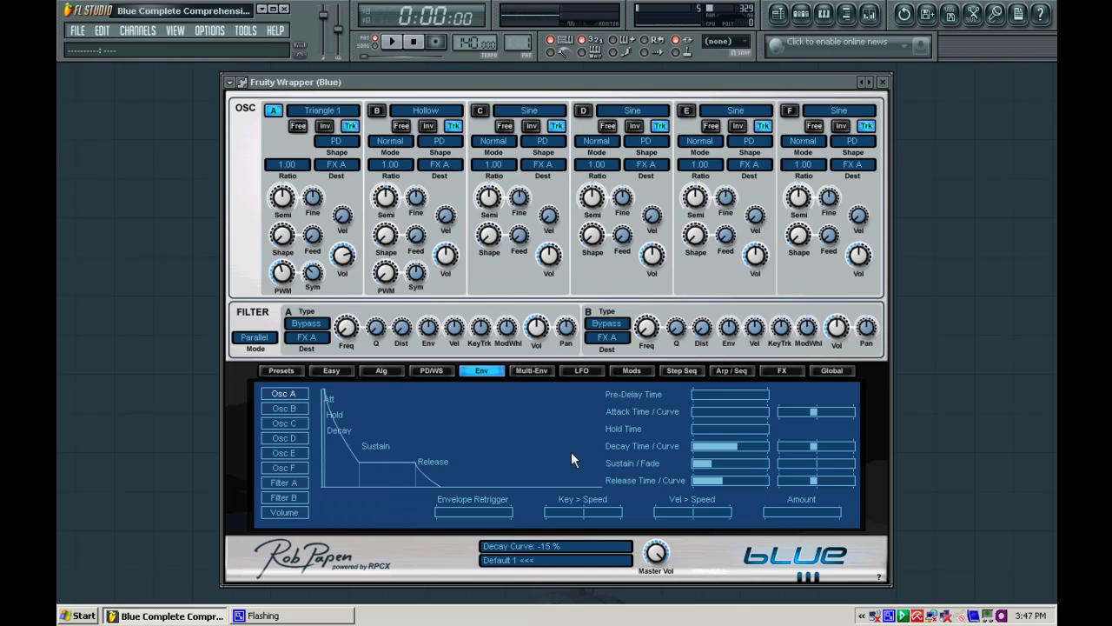
pyautogui.click(841, 514)
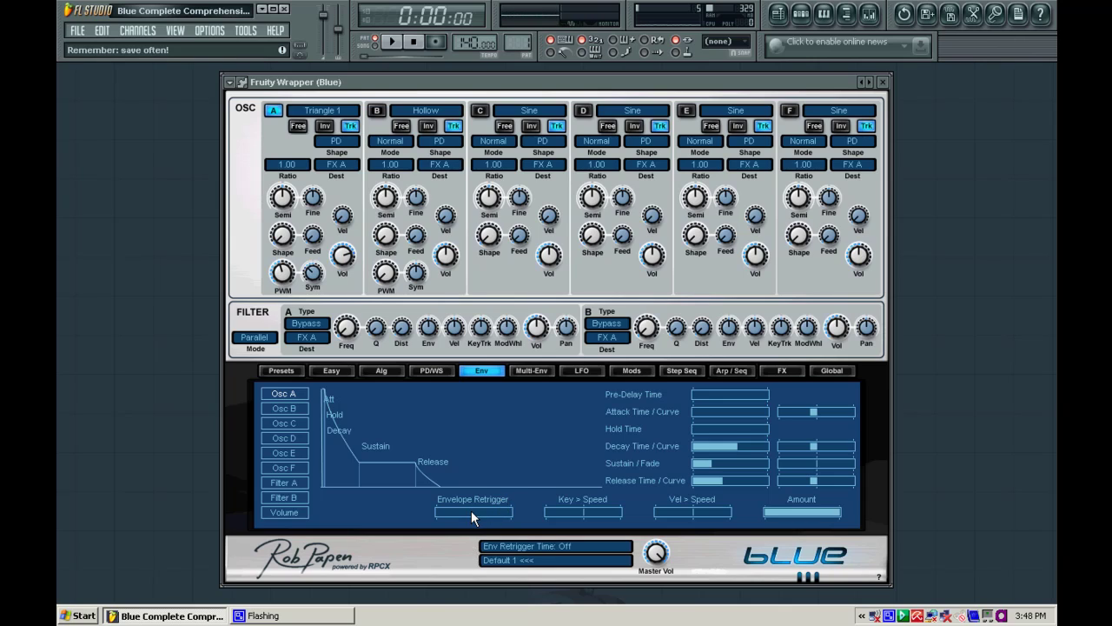
# Set oscillator A's Envelope Retrigger to 1/8 and lower Sustain/Fade to 25%.
pyautogui.moveTo(473, 509); pyautogui.dragTo(491, 511)
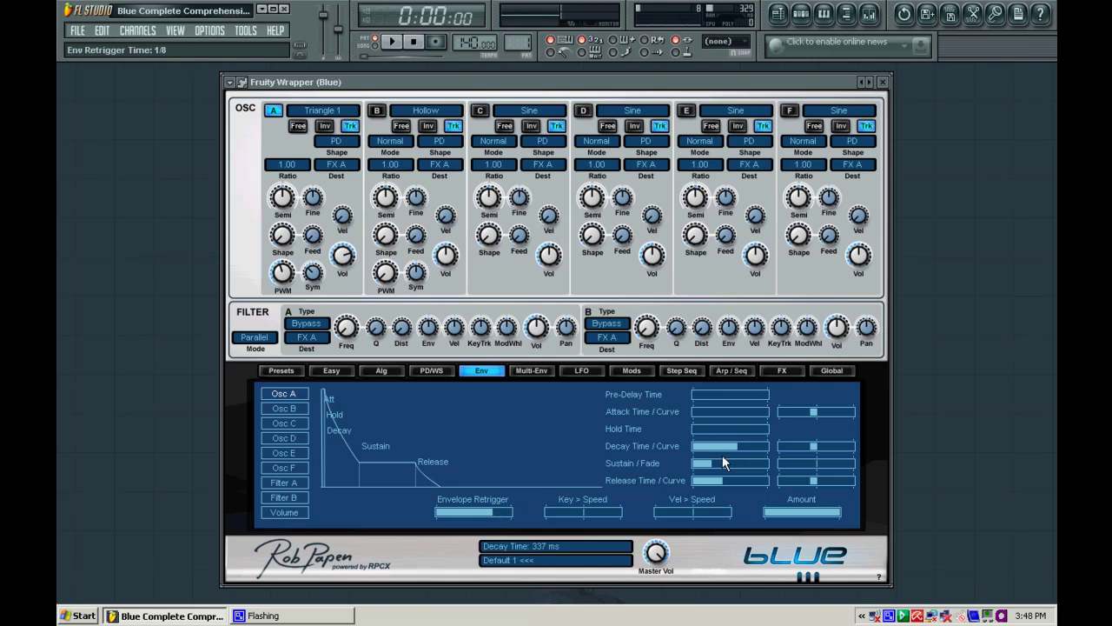
pyautogui.moveTo(723, 457); pyautogui.dragTo(704, 462)
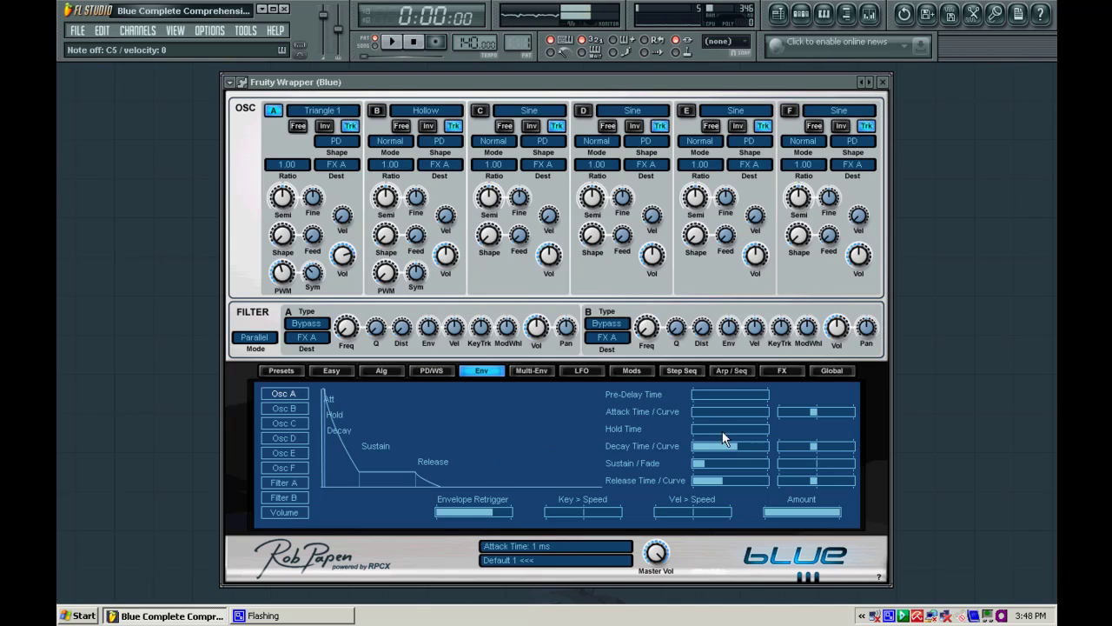
# Audition long and short decays, reset decay to 337 ms, and bend its curve to +27%.
pyautogui.click(753, 445)
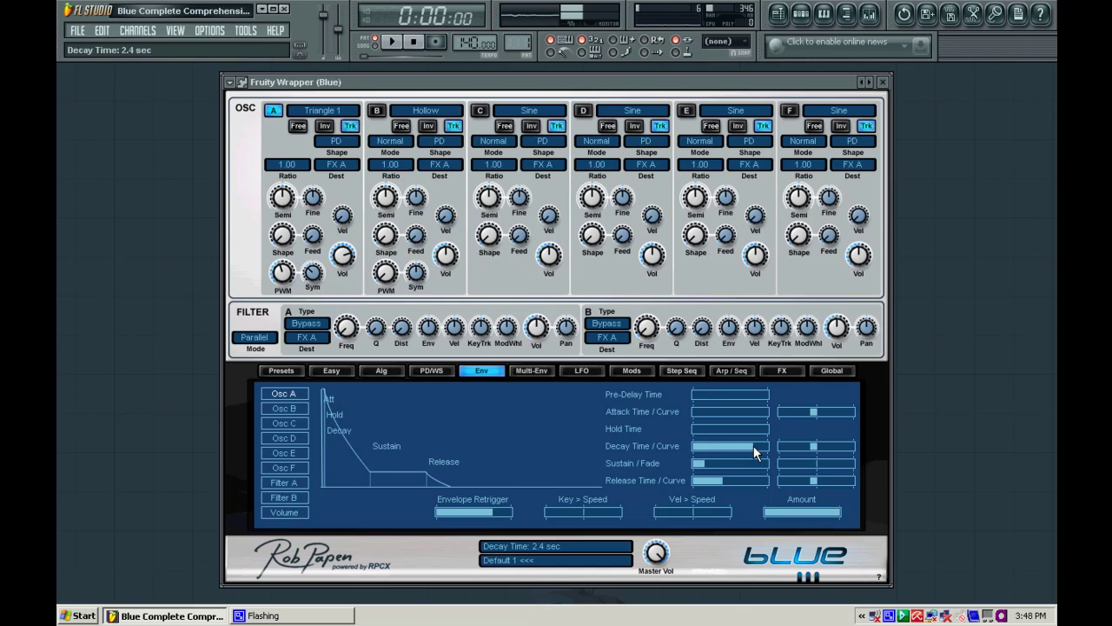
pyautogui.press('z')
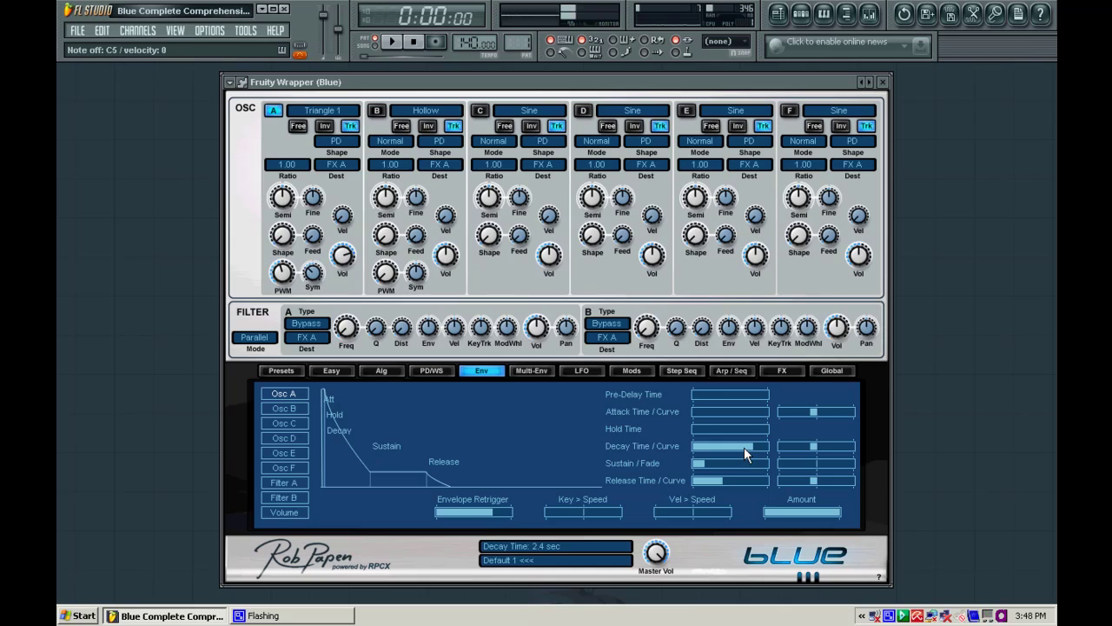
pyautogui.moveTo(744, 447); pyautogui.dragTo(709, 459)
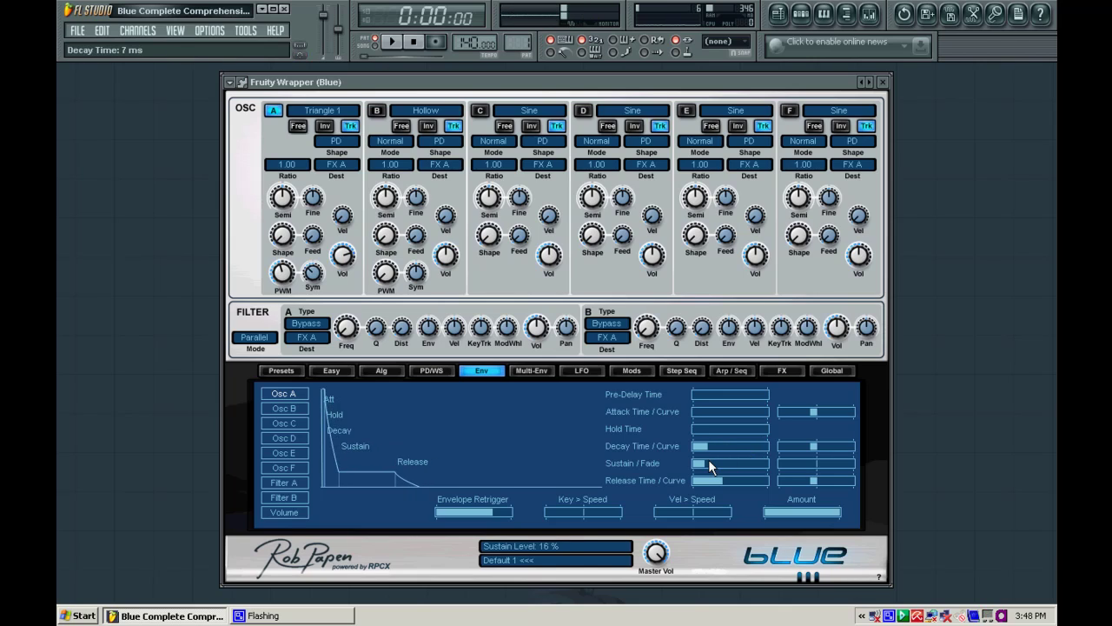
pyautogui.press('z')
pyautogui.rightClick(731, 450)
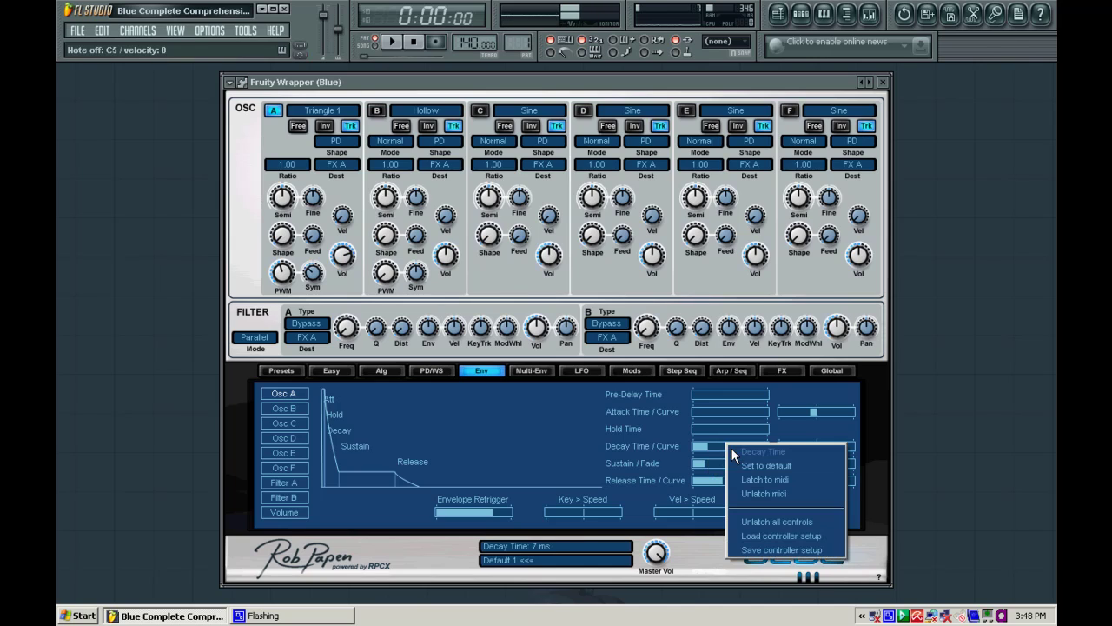
pyautogui.click(773, 464)
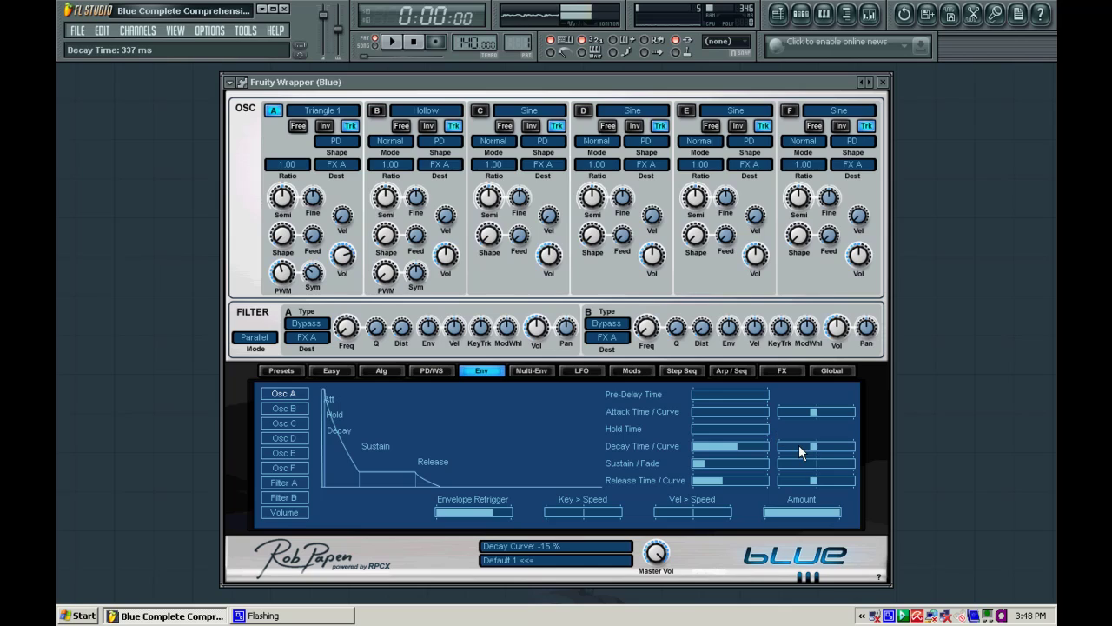
pyautogui.moveTo(809, 446); pyautogui.dragTo(827, 446)
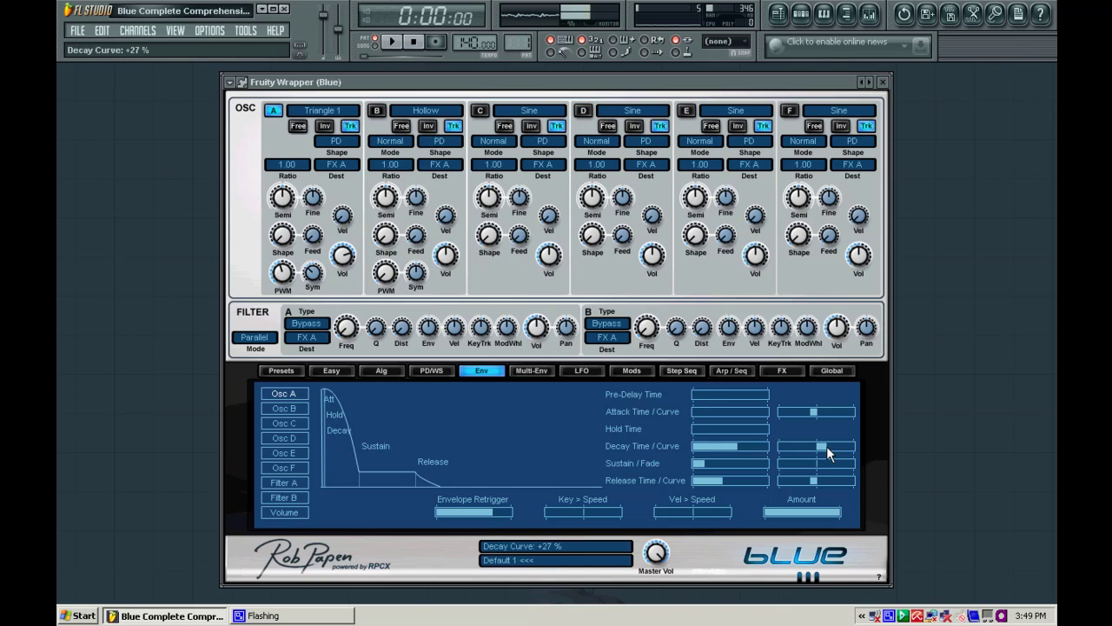
pyautogui.press('z')
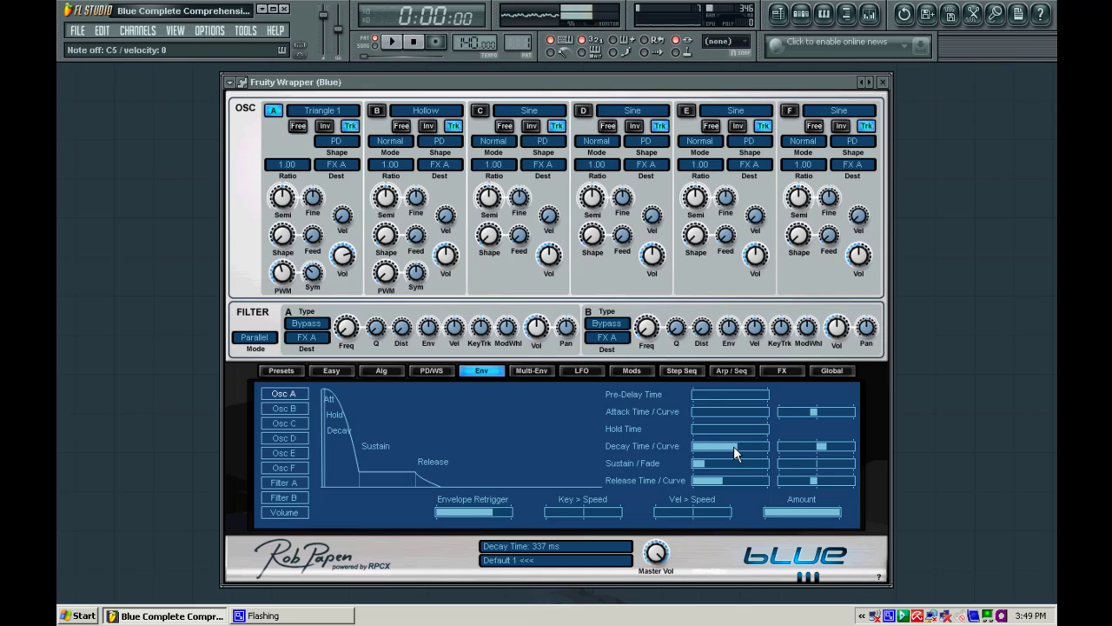
# Lengthen oscillator A's attack time to about 9 ms for a slight fade-in.
pyautogui.scroll(-1, 735, 444)
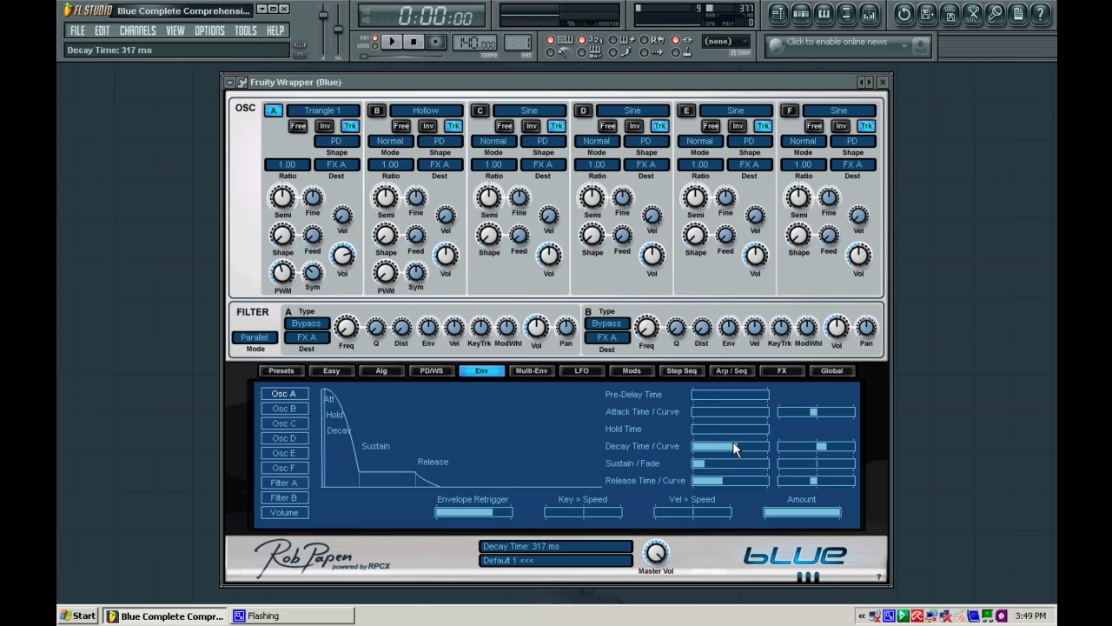
pyautogui.scroll(-3, 734, 443)
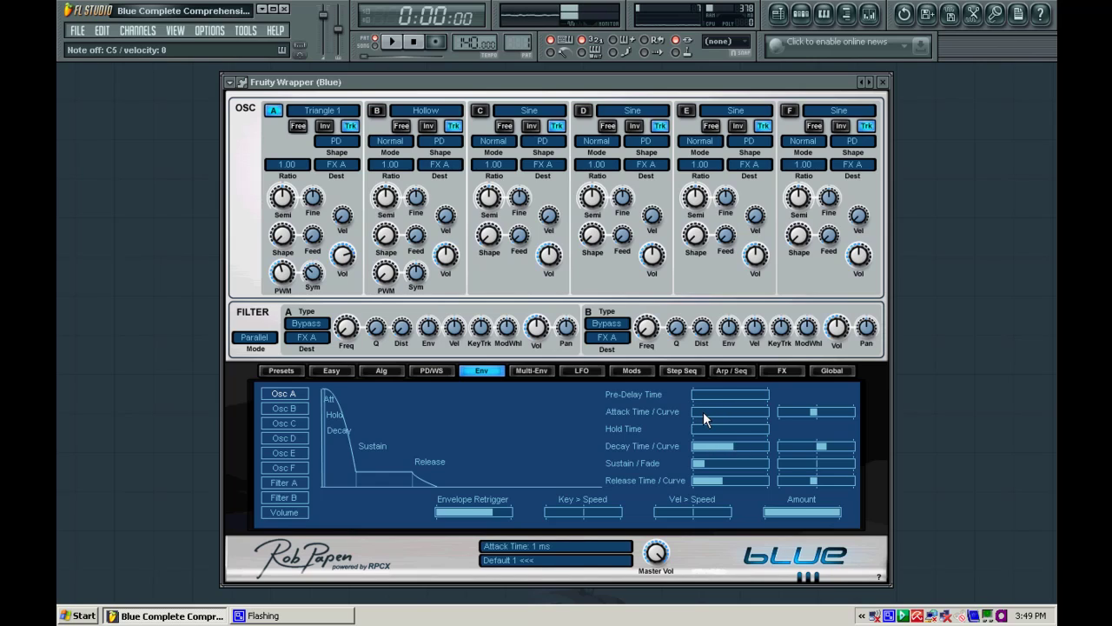
pyautogui.click(704, 418)
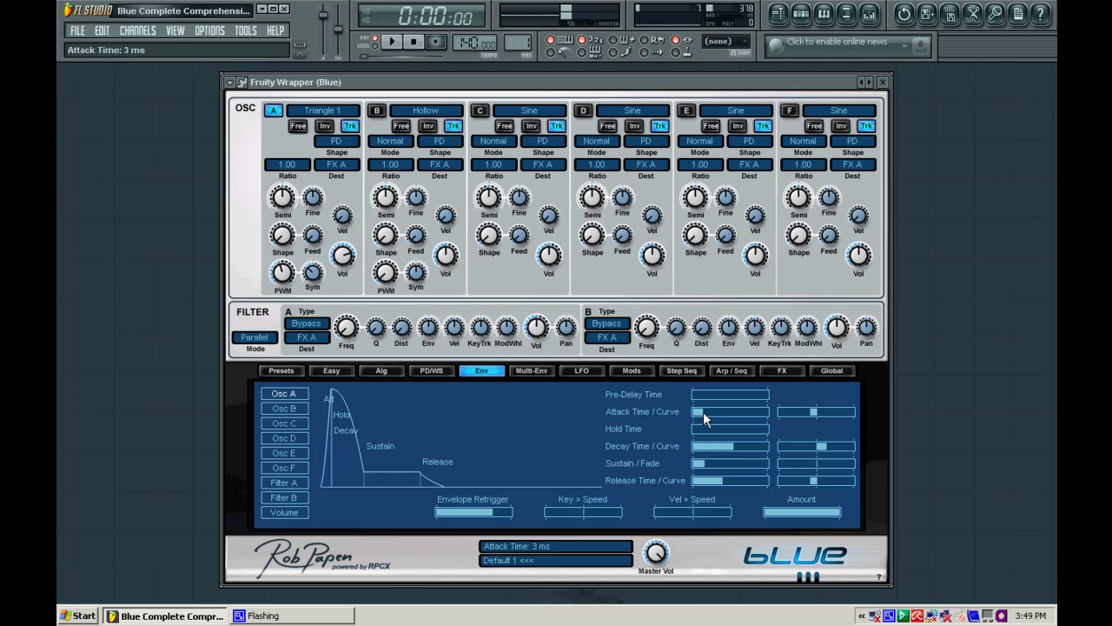
pyautogui.moveTo(704, 413); pyautogui.dragTo(724, 411)
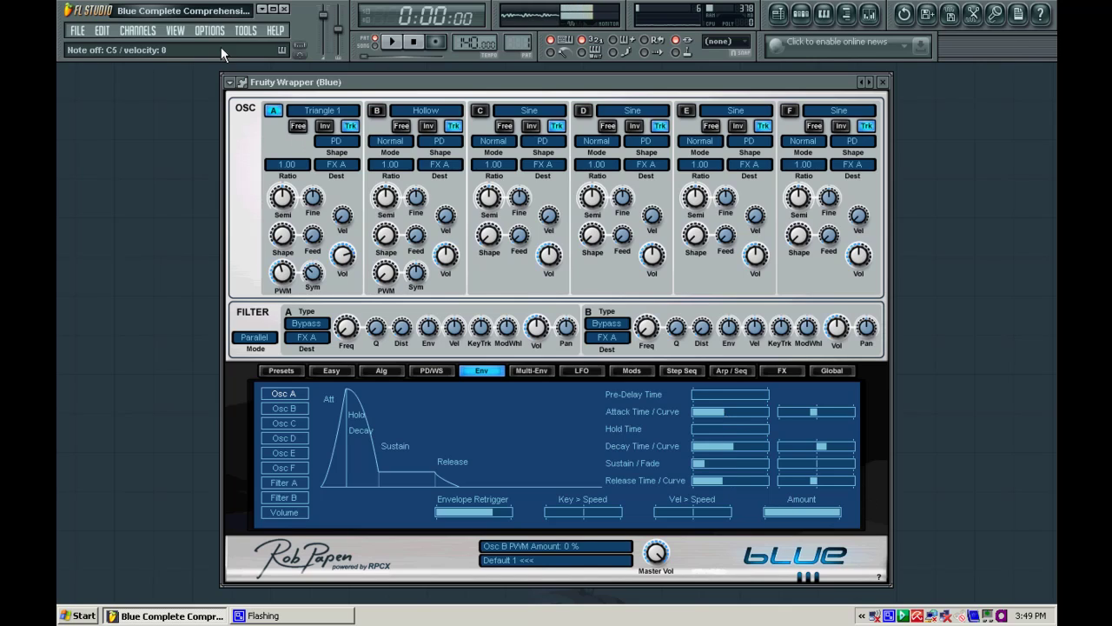
# Turn oscillator A off and the Hollow oscillator B on, raising B's volume to +0.8 dB.
pyautogui.click(275, 110)
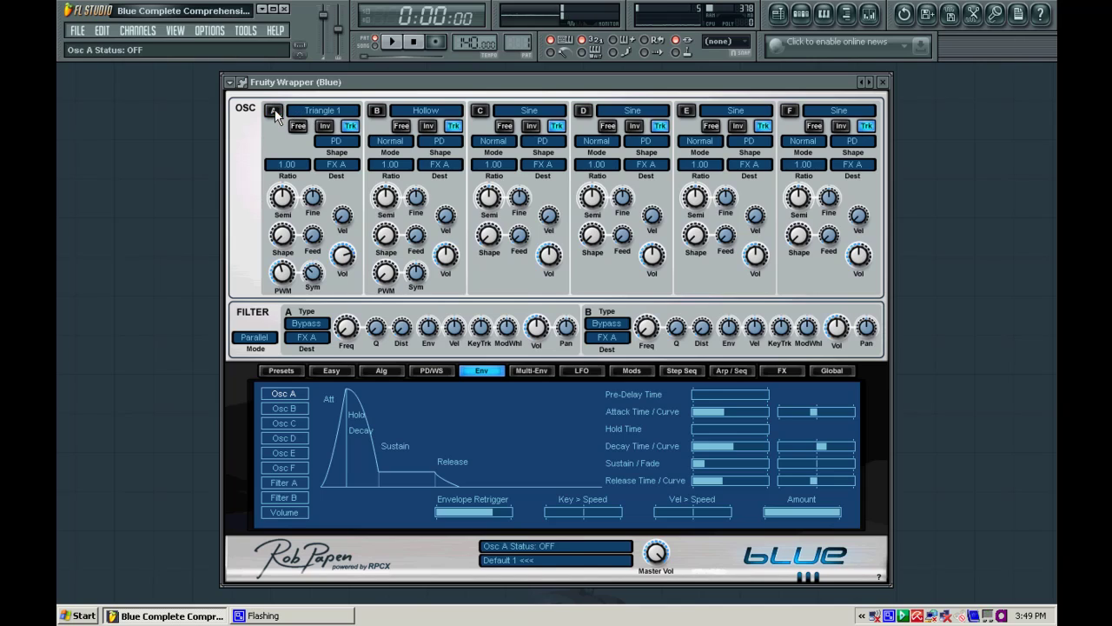
pyautogui.click(376, 113)
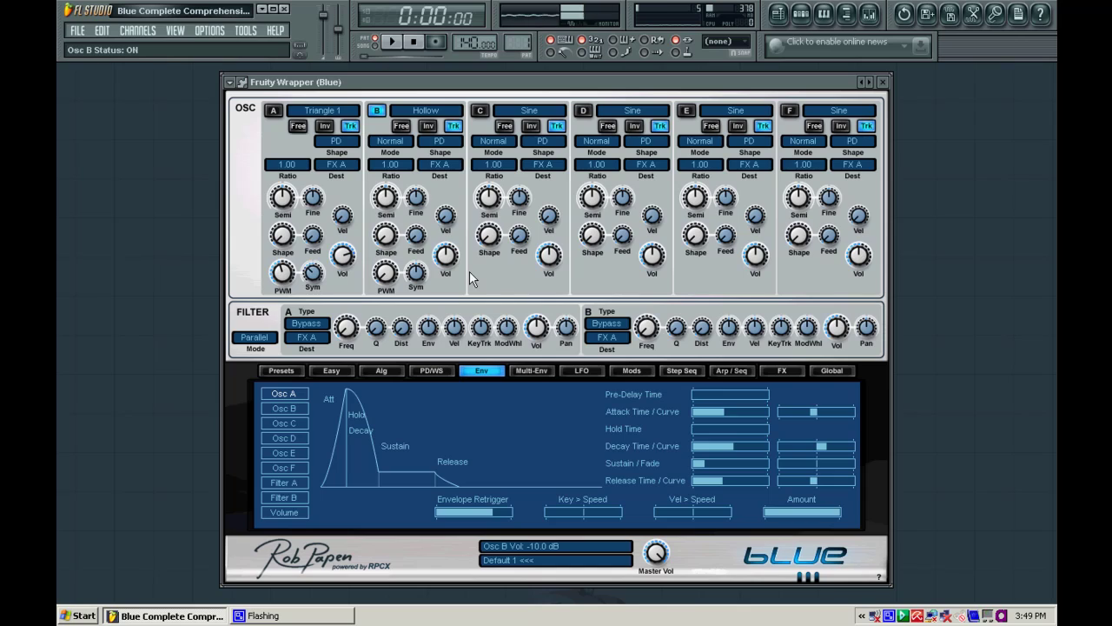
pyautogui.moveTo(450, 255); pyautogui.dragTo(451, 248)
pyautogui.press('z')
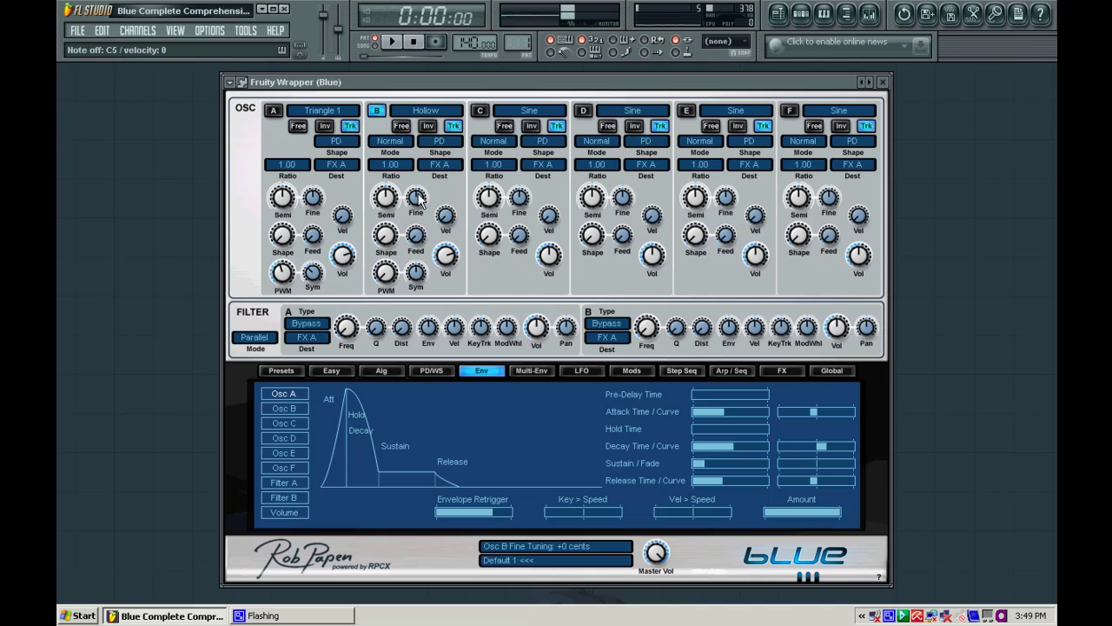
# Give oscillator B 20 % feedback, -26 % symmetry and 30 % PWM.
pyautogui.scroll(6, 419, 198)
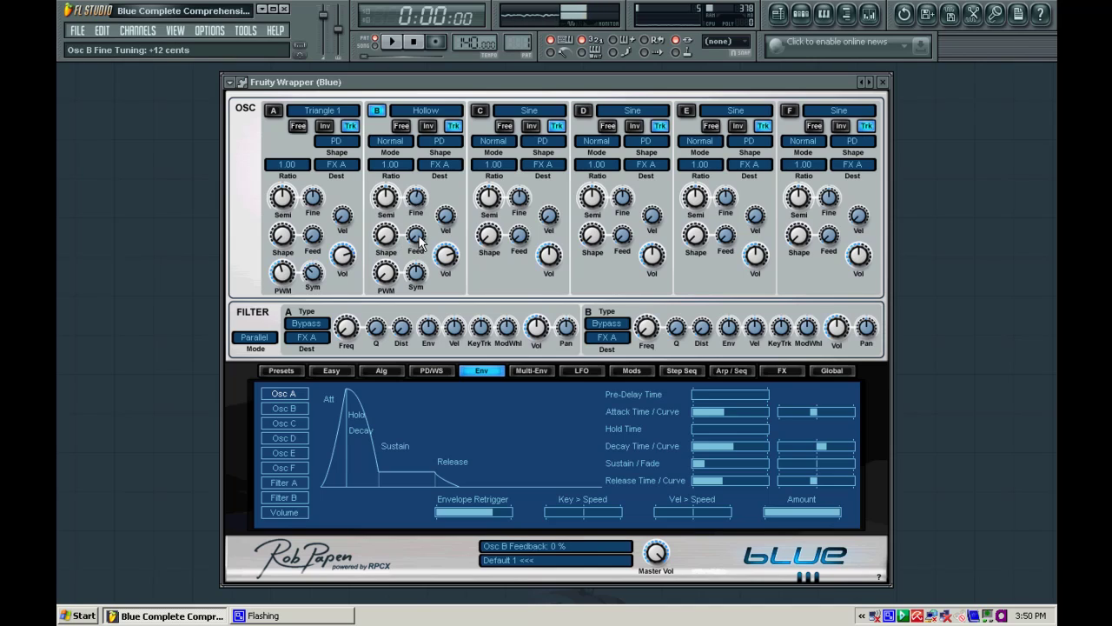
pyautogui.moveTo(420, 240); pyautogui.dragTo(422, 218)
pyautogui.press('z')
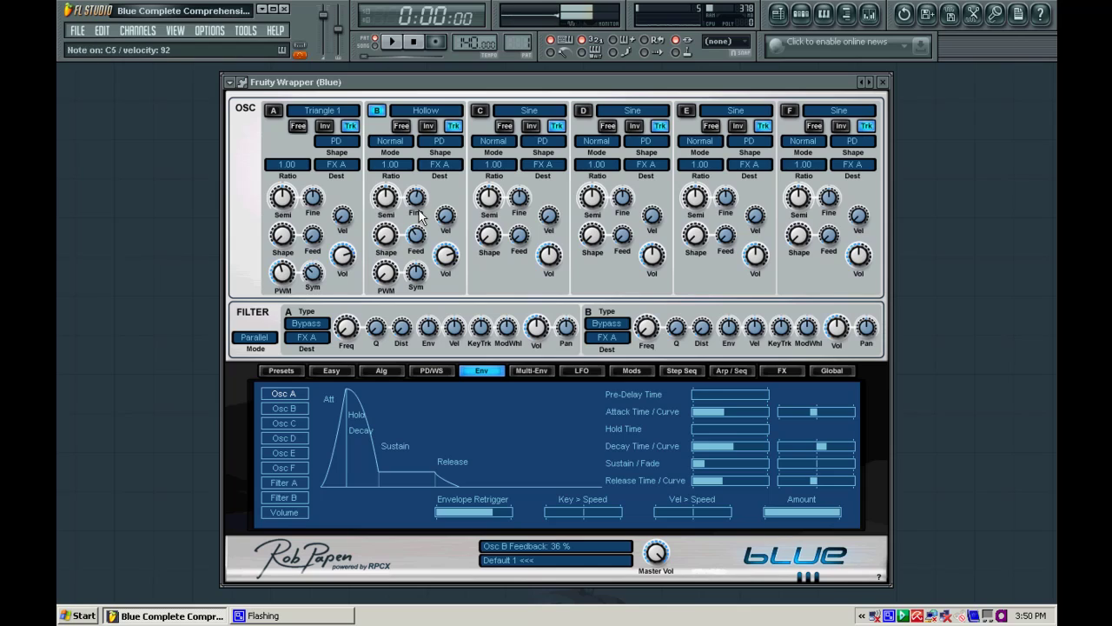
pyautogui.moveTo(419, 218); pyautogui.dragTo(417, 249)
pyautogui.press('z')
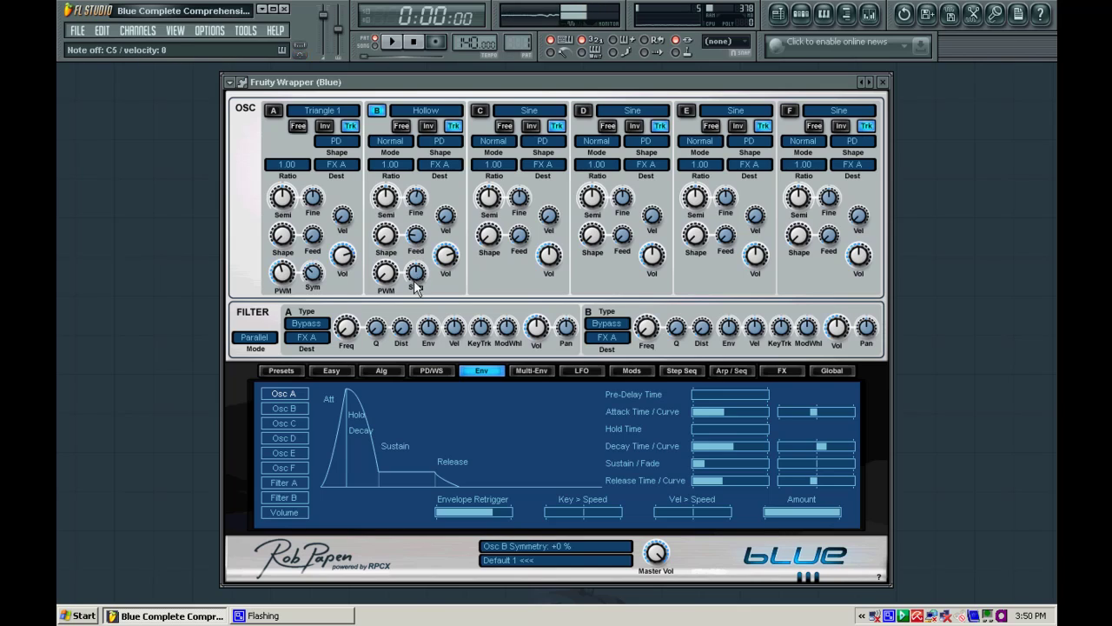
pyautogui.moveTo(418, 278); pyautogui.dragTo(415, 296)
pyautogui.press('z')
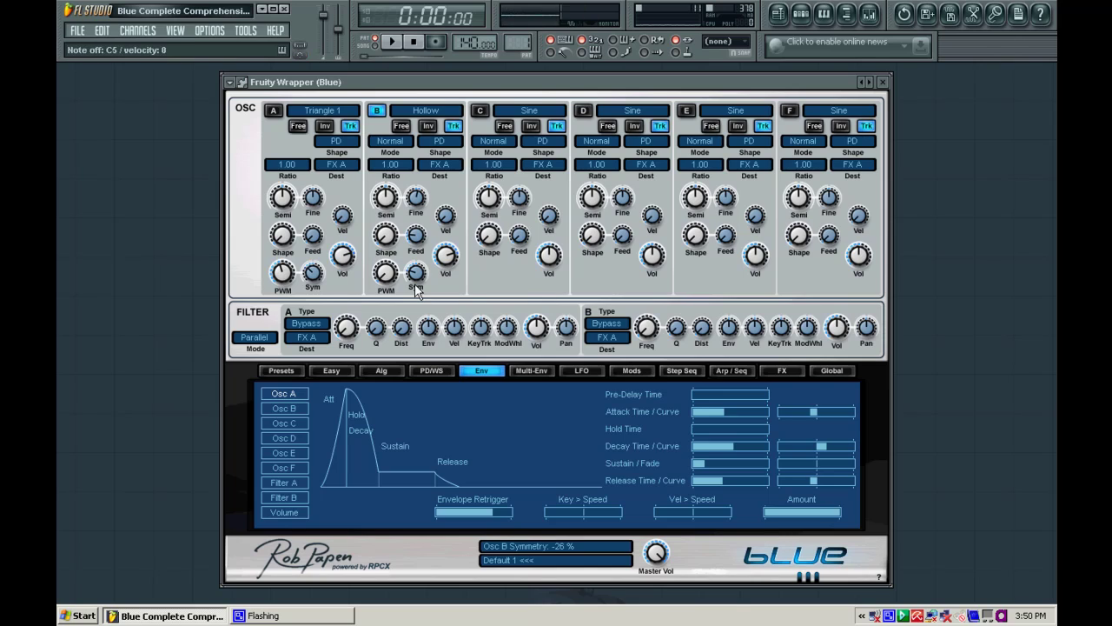
pyautogui.moveTo(390, 276); pyautogui.dragTo(392, 257)
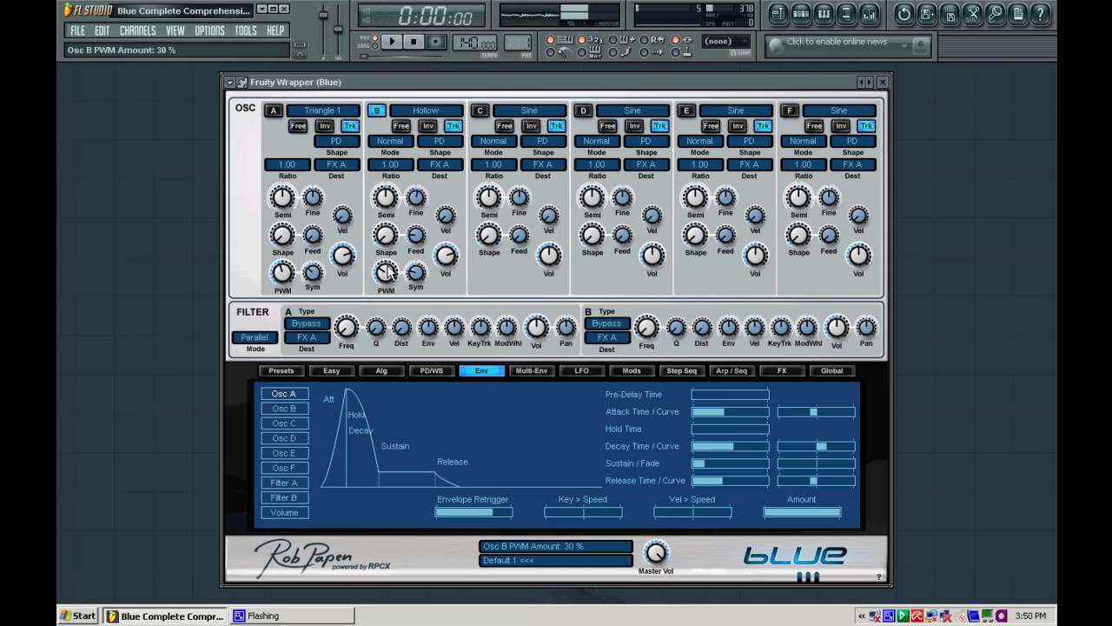
# Select the PWM B LFO and set its waveform to Saw Up.
pyautogui.click(575, 369)
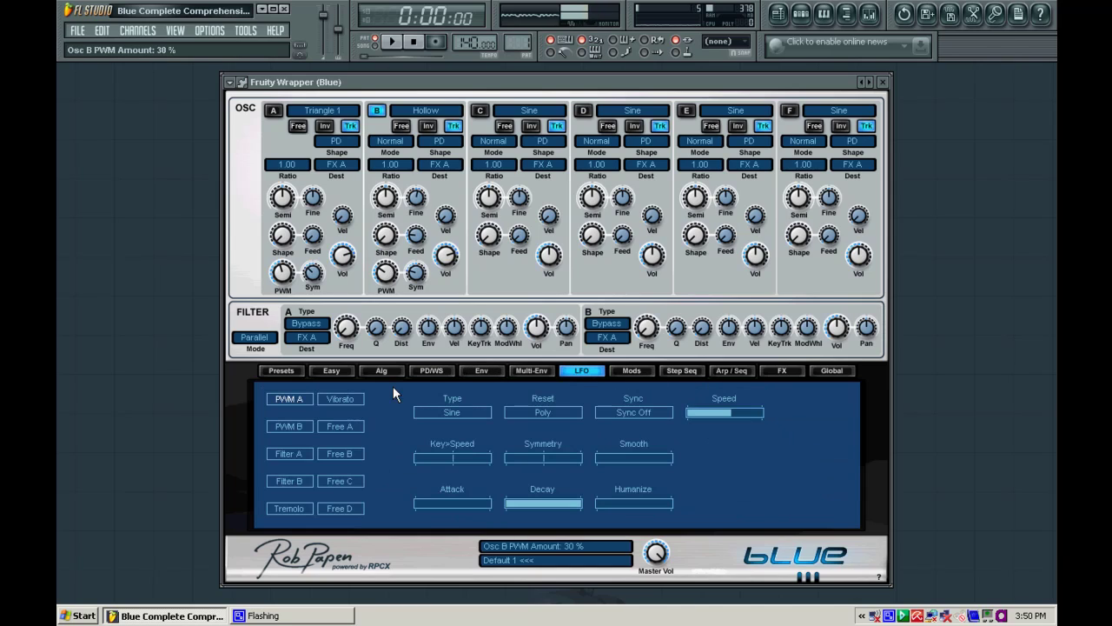
pyautogui.click(302, 427)
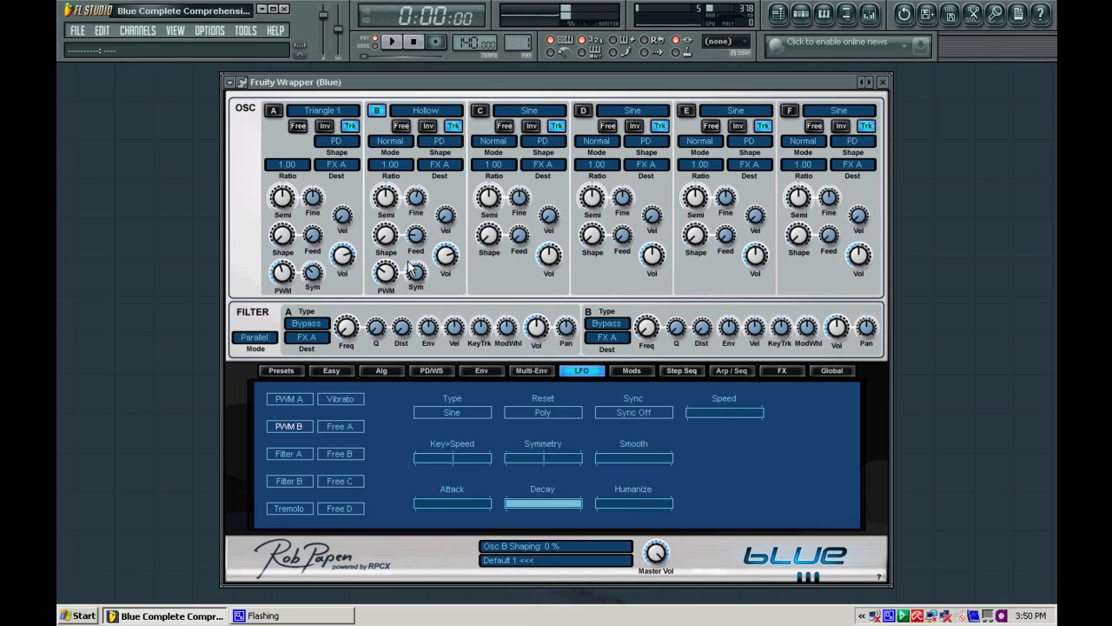
pyautogui.click(464, 413)
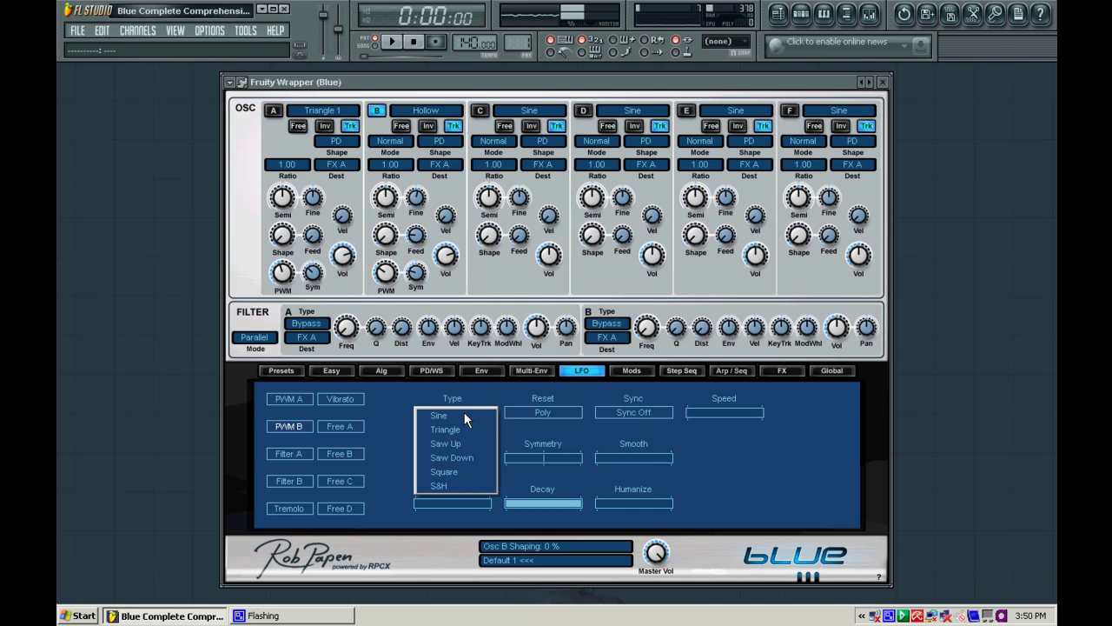
pyautogui.click(443, 410)
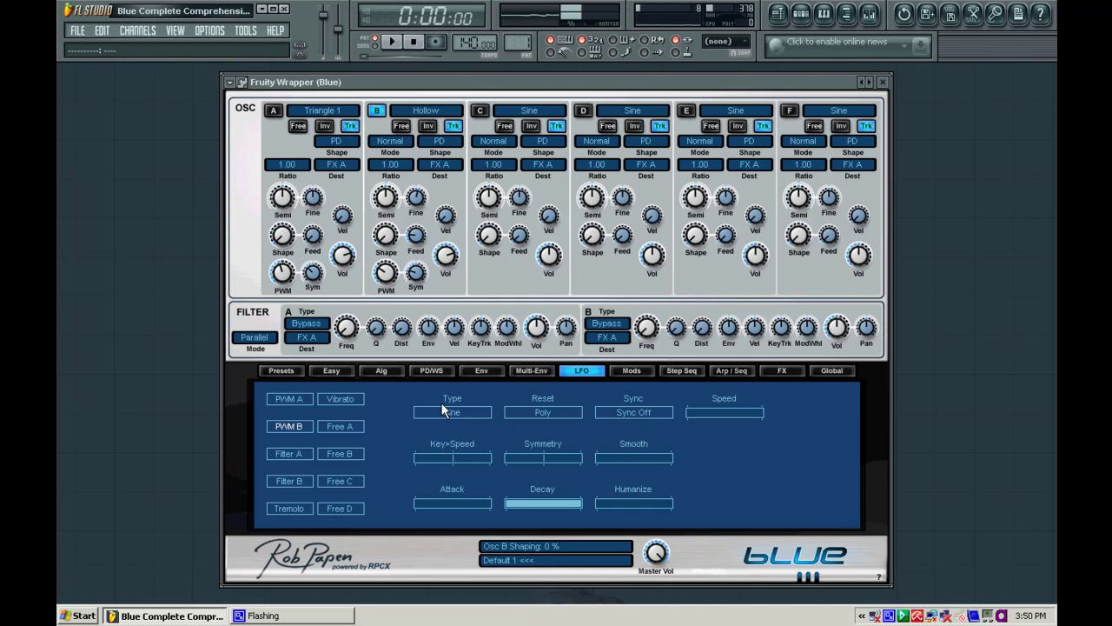
pyautogui.click(442, 418)
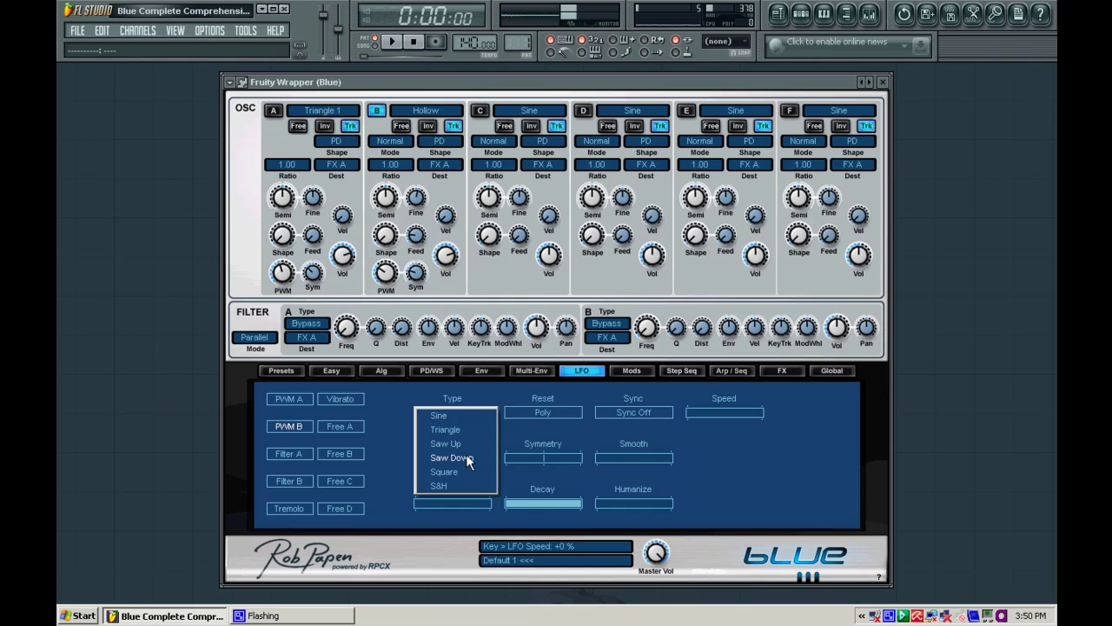
pyautogui.click(466, 444)
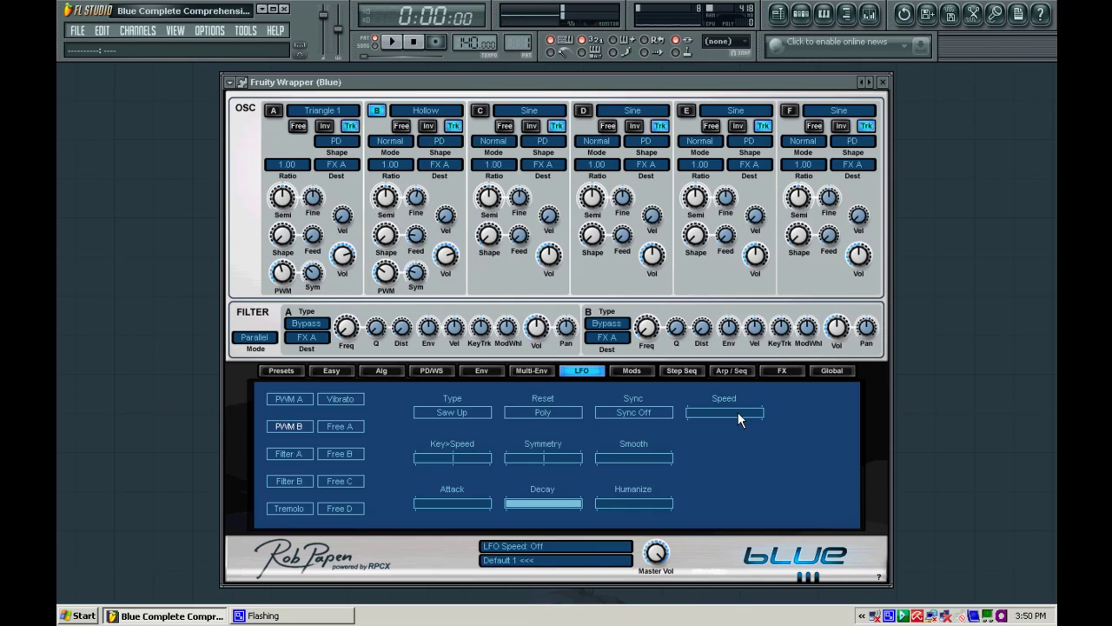
# Set the PWM B LFO speed to about 2 Hz and sync it to tempo.
pyautogui.moveTo(738, 413); pyautogui.dragTo(734, 413)
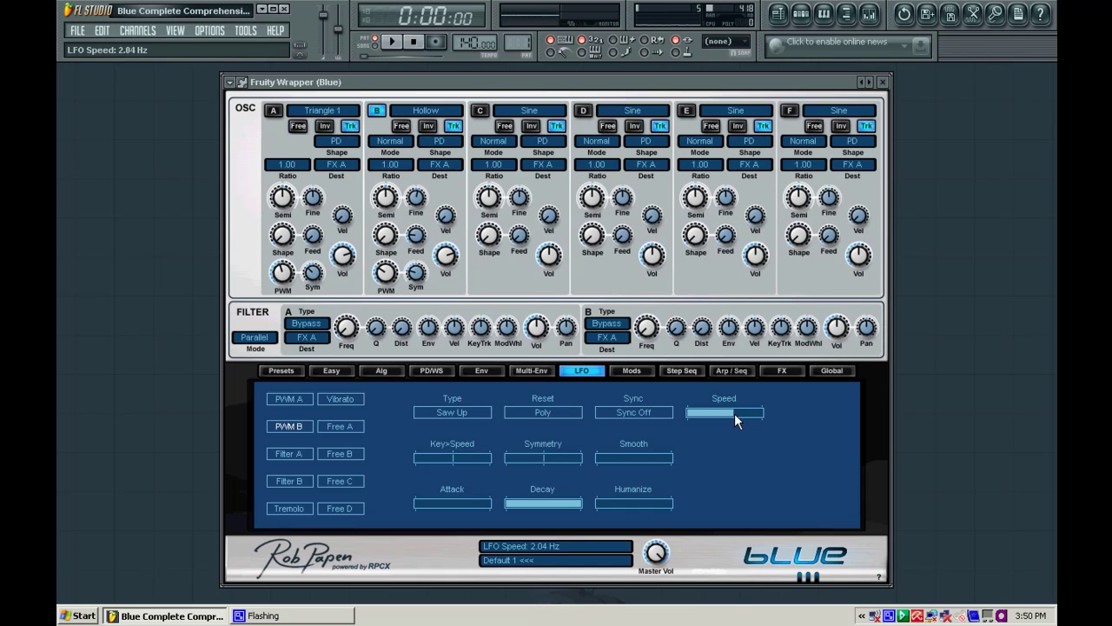
pyautogui.press('z')
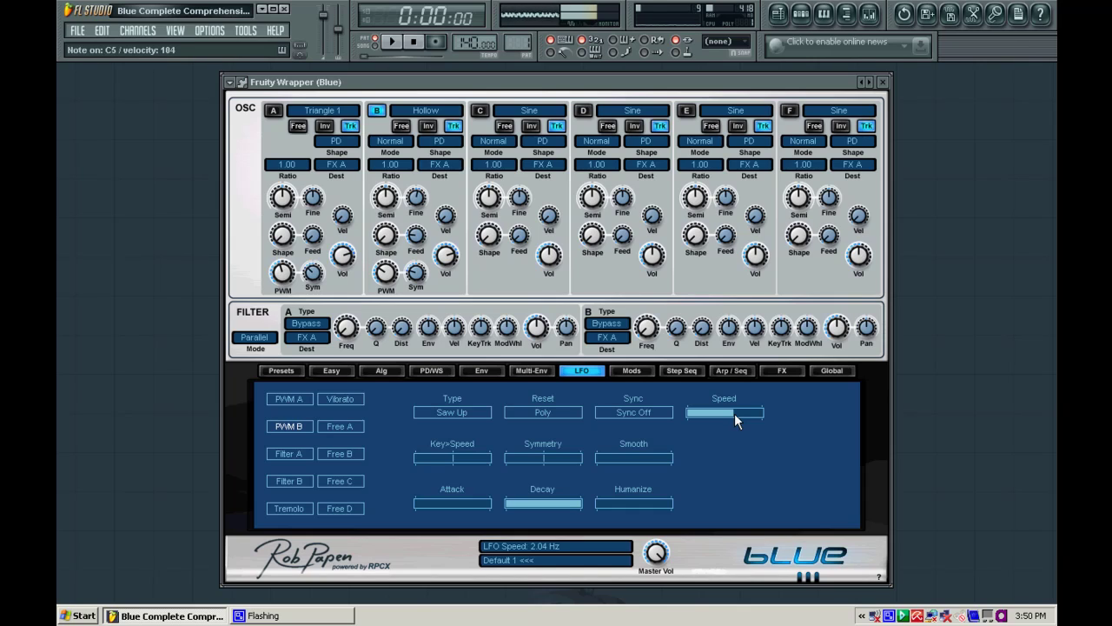
pyautogui.click(642, 414)
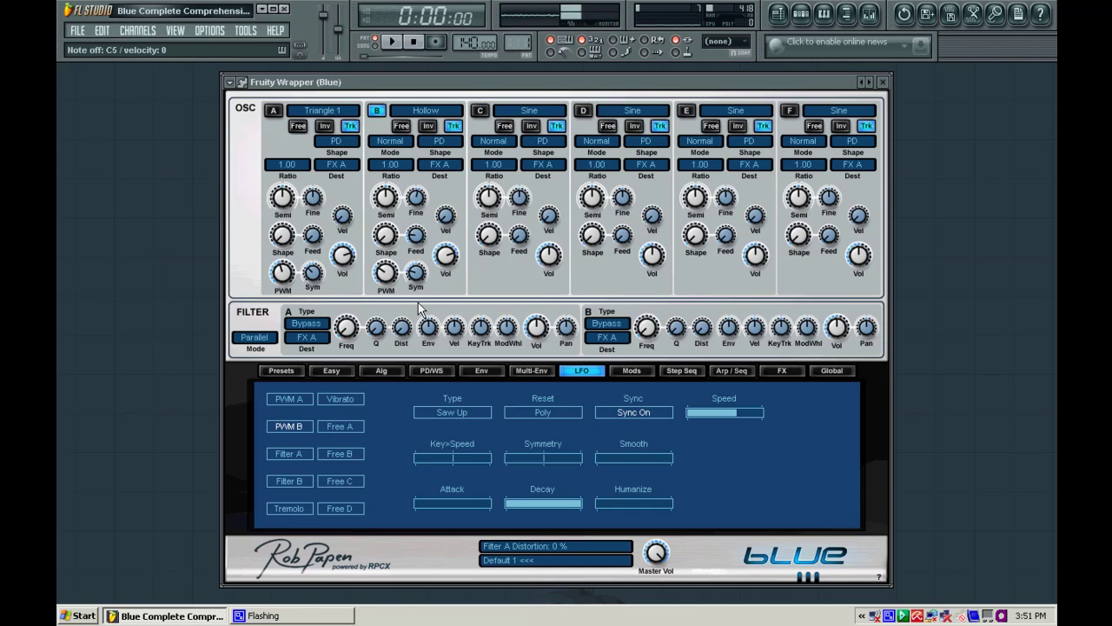
# Set oscillator B's envelope to 100 % amount, a ~173 ms decay with -42 % curve, and 33 % sustain.
pyautogui.click(480, 371)
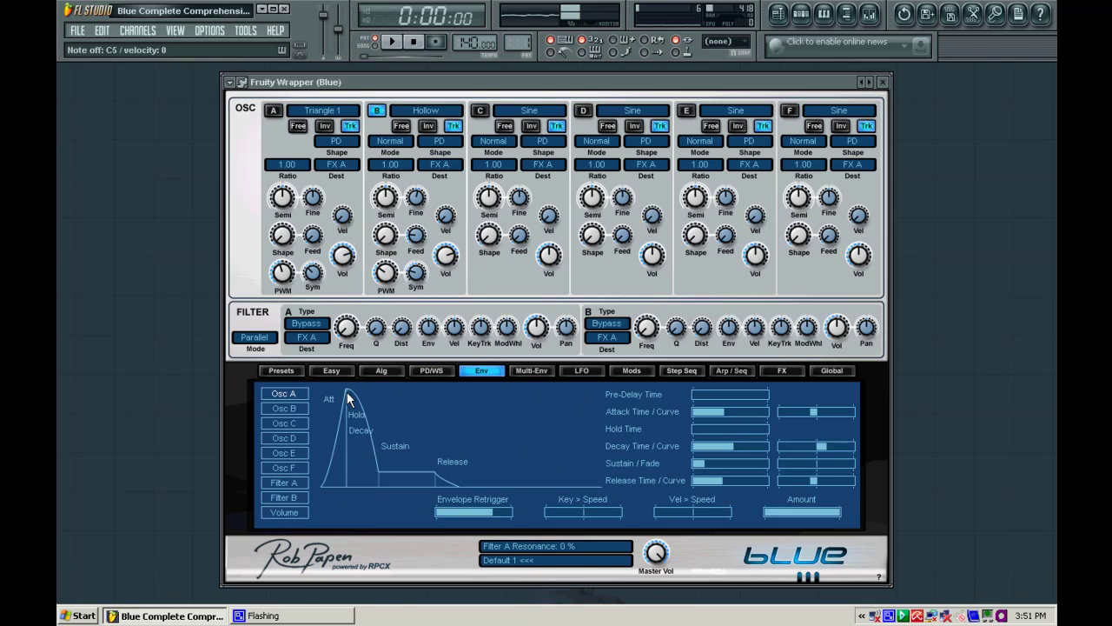
pyautogui.click(298, 415)
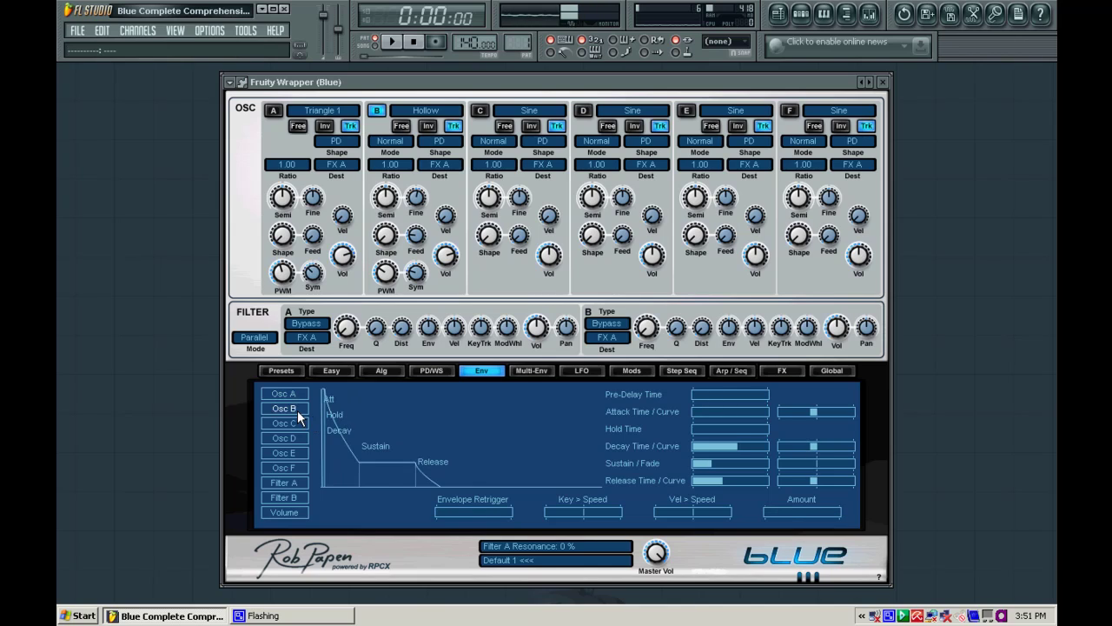
pyautogui.moveTo(805, 518); pyautogui.dragTo(901, 529)
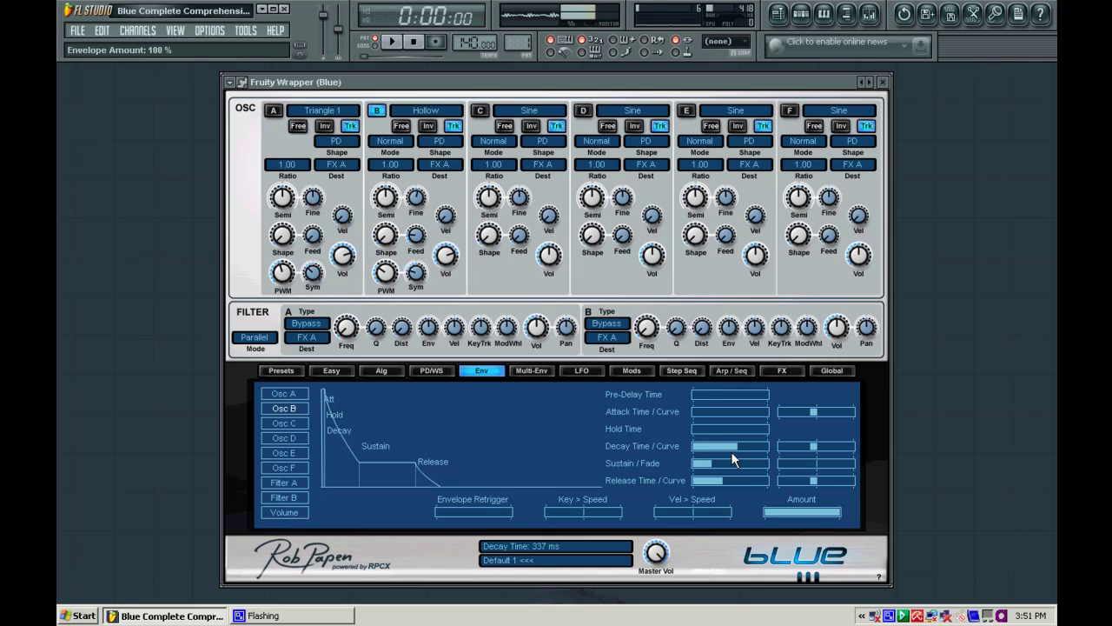
pyautogui.moveTo(733, 464); pyautogui.dragTo(731, 462)
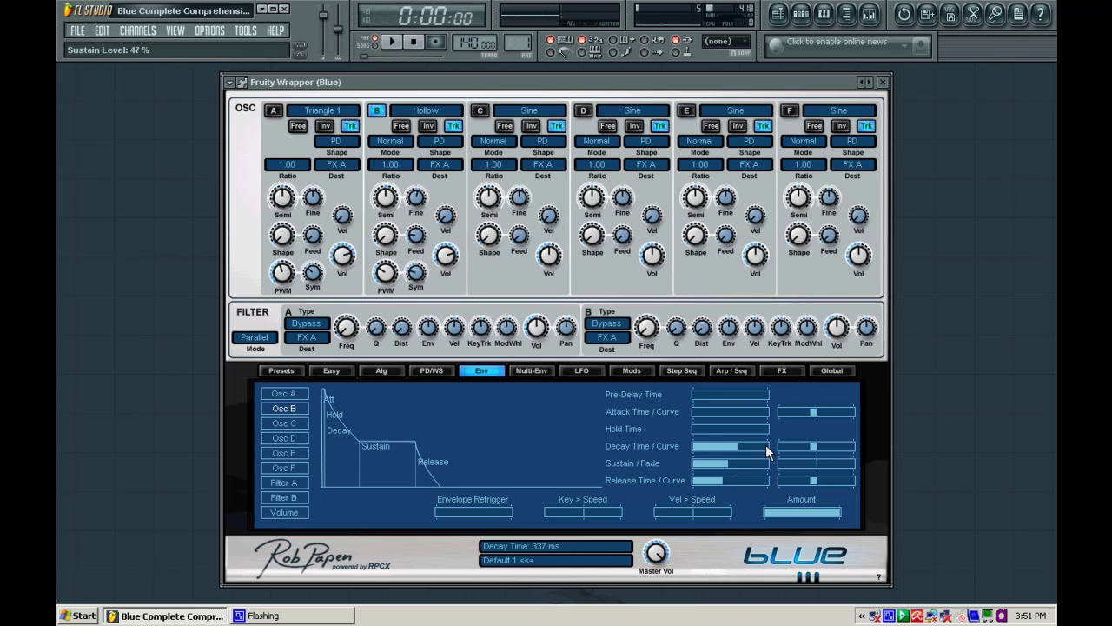
pyautogui.moveTo(742, 444); pyautogui.dragTo(728, 444)
pyautogui.moveTo(802, 450); pyautogui.dragTo(801, 449)
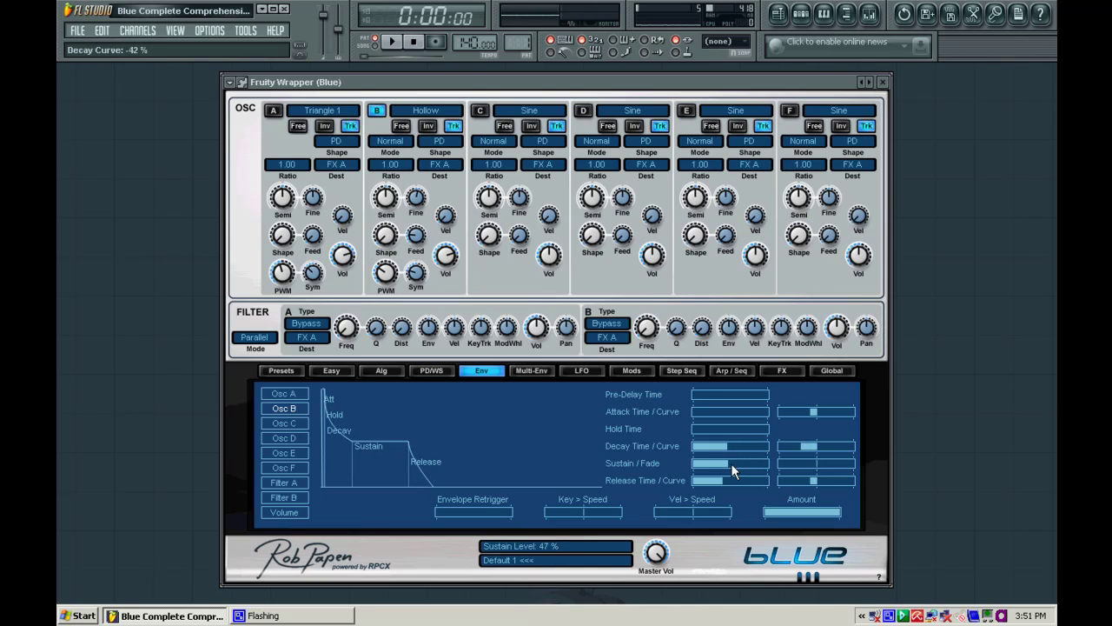
pyautogui.moveTo(731, 463); pyautogui.dragTo(719, 462)
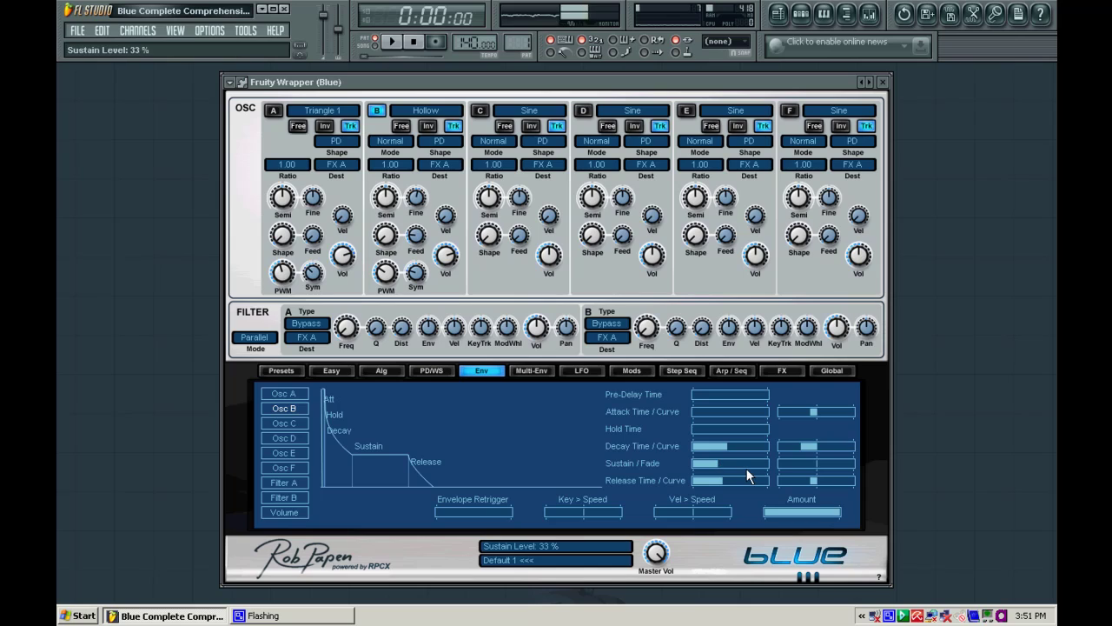
pyautogui.press('z')
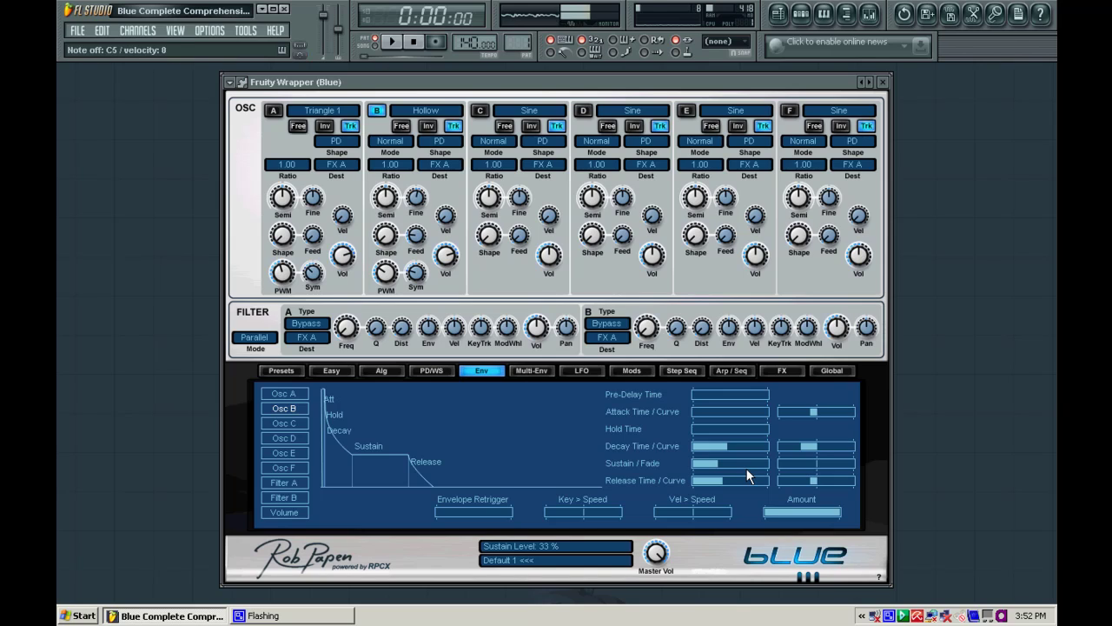
# Set the envelope retrigger to every 1/4.
pyautogui.click(482, 513)
pyautogui.moveTo(483, 513); pyautogui.dragTo(482, 512)
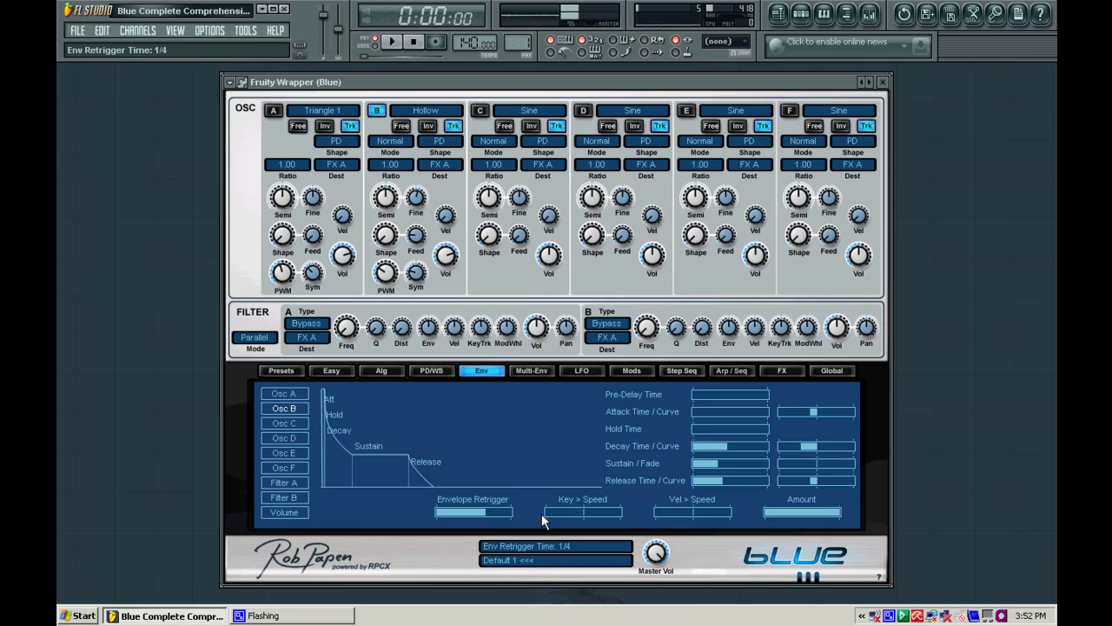
pyautogui.press('z')
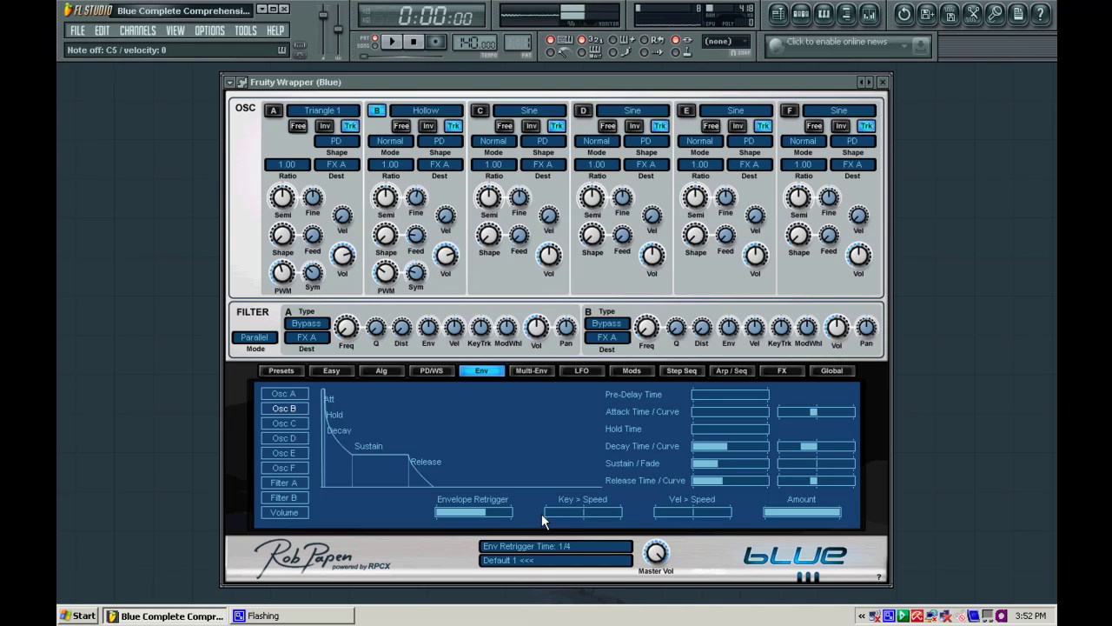
# Switch oscillator A on and lower oscillator B's volume to -7.2 dB.
pyautogui.click(272, 112)
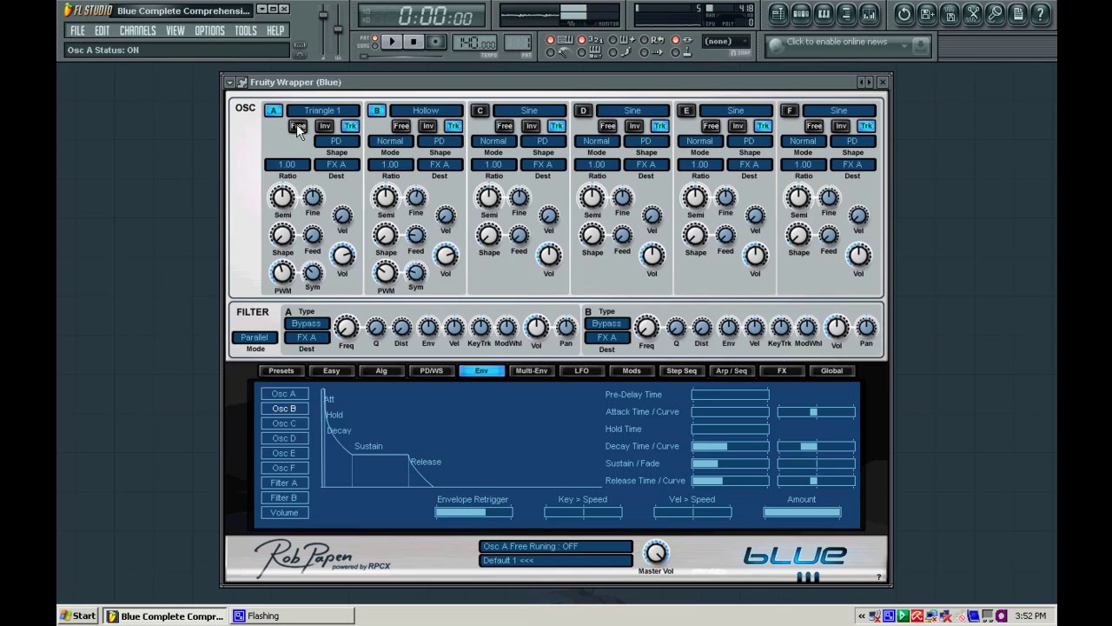
pyautogui.press('z')
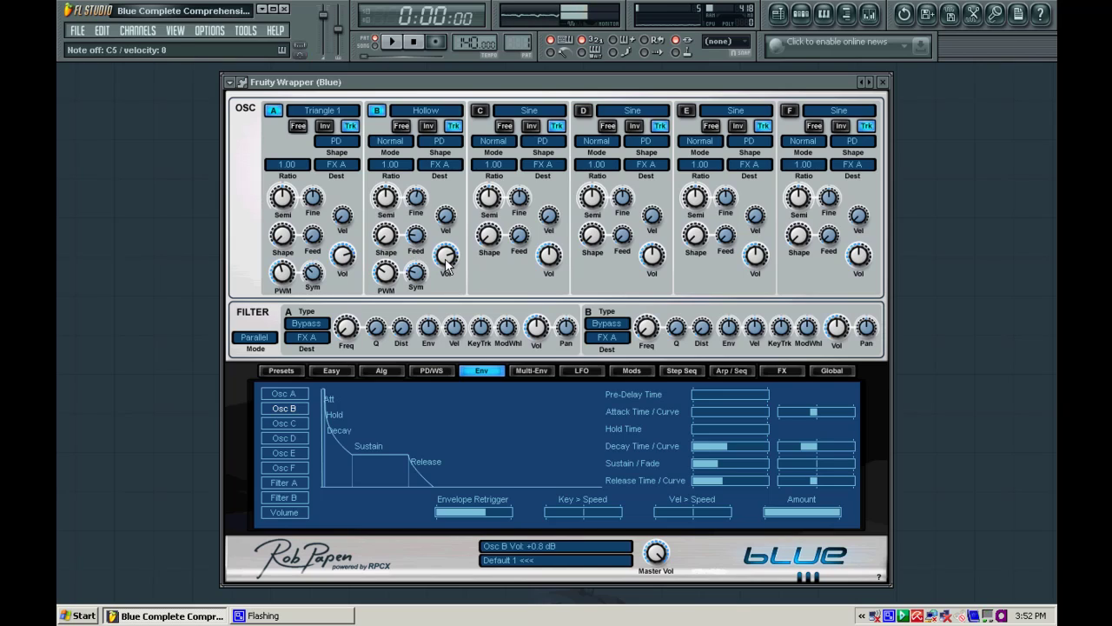
pyautogui.moveTo(446, 265); pyautogui.dragTo(447, 271)
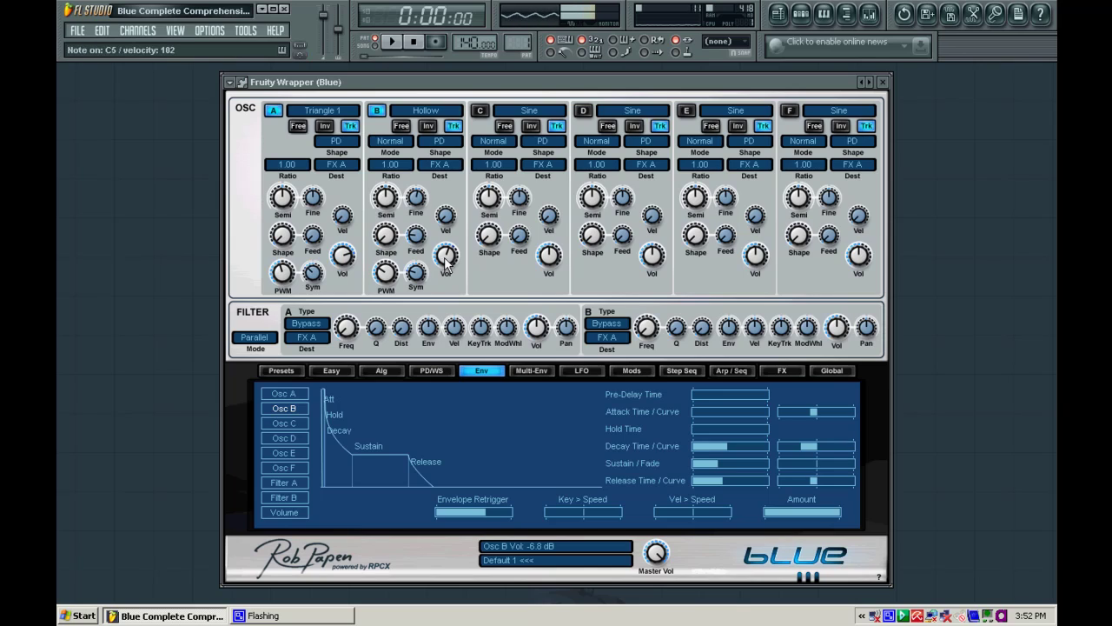
pyautogui.scroll(-1, 444, 262)
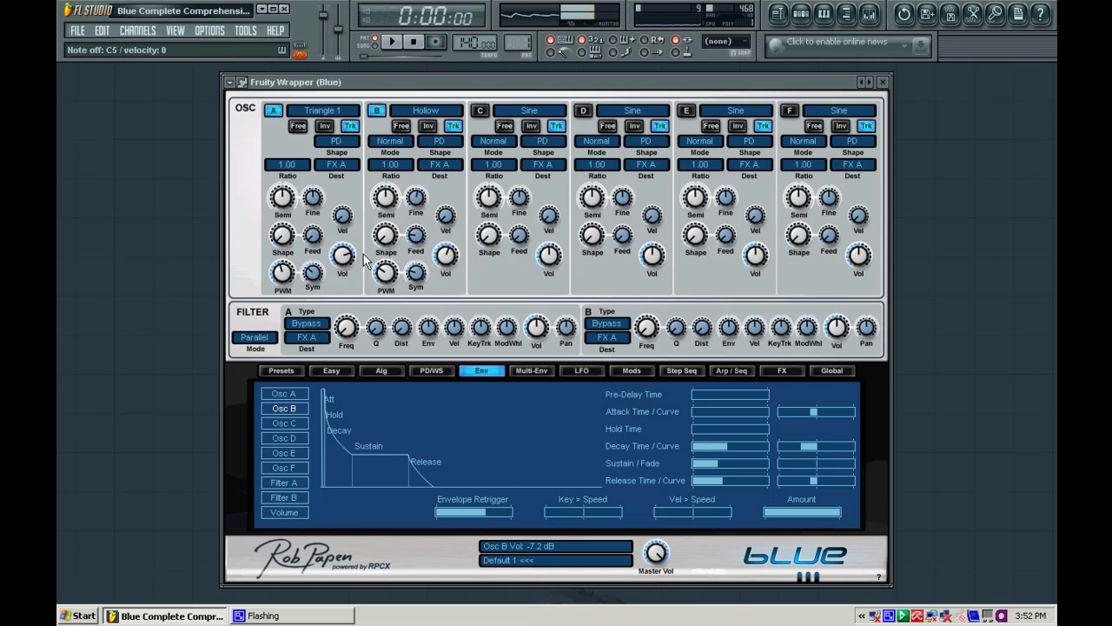
# Mute oscillator B, set A's shape to 39 %, and draw a spike and a dip into A's PD/WS curve.
pyautogui.click(377, 109)
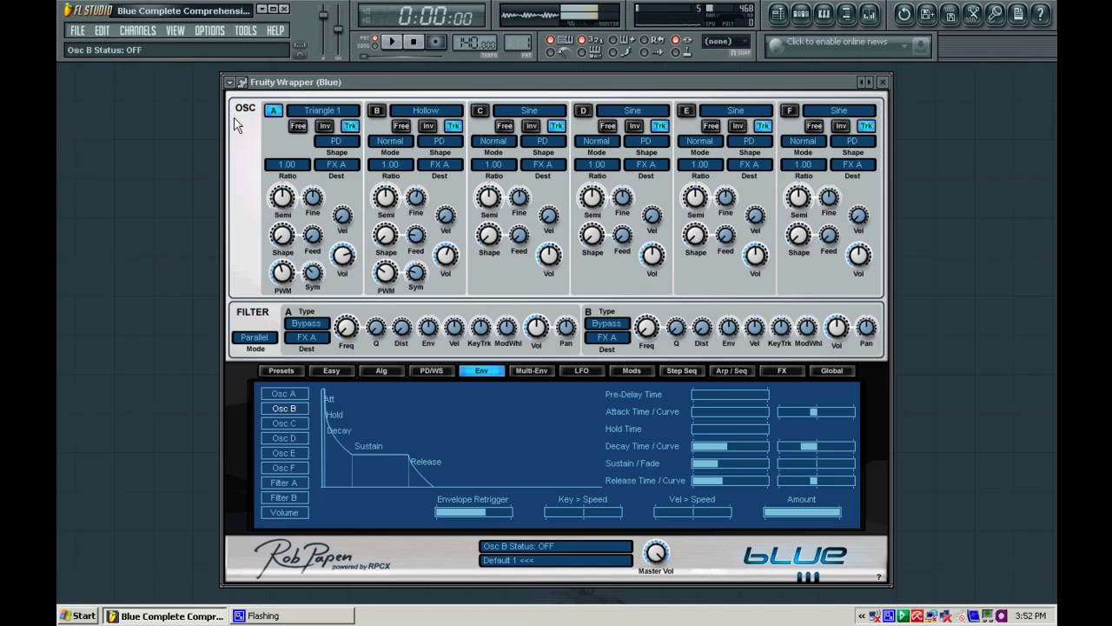
pyautogui.moveTo(296, 238)
pyautogui.mouseDown()
pyautogui.moveTo(285, 271)
pyautogui.moveTo(285, 222)
pyautogui.mouseUp()
pyautogui.click(432, 370)
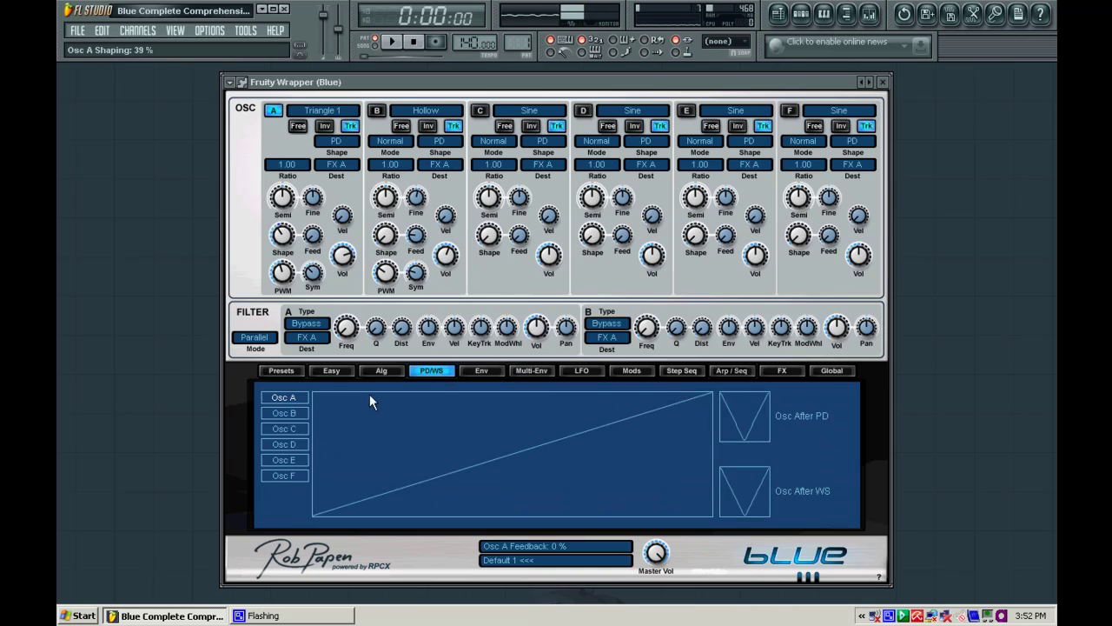
pyautogui.moveTo(394, 428); pyautogui.dragTo(400, 418)
pyautogui.moveTo(598, 432); pyautogui.dragTo(604, 468)
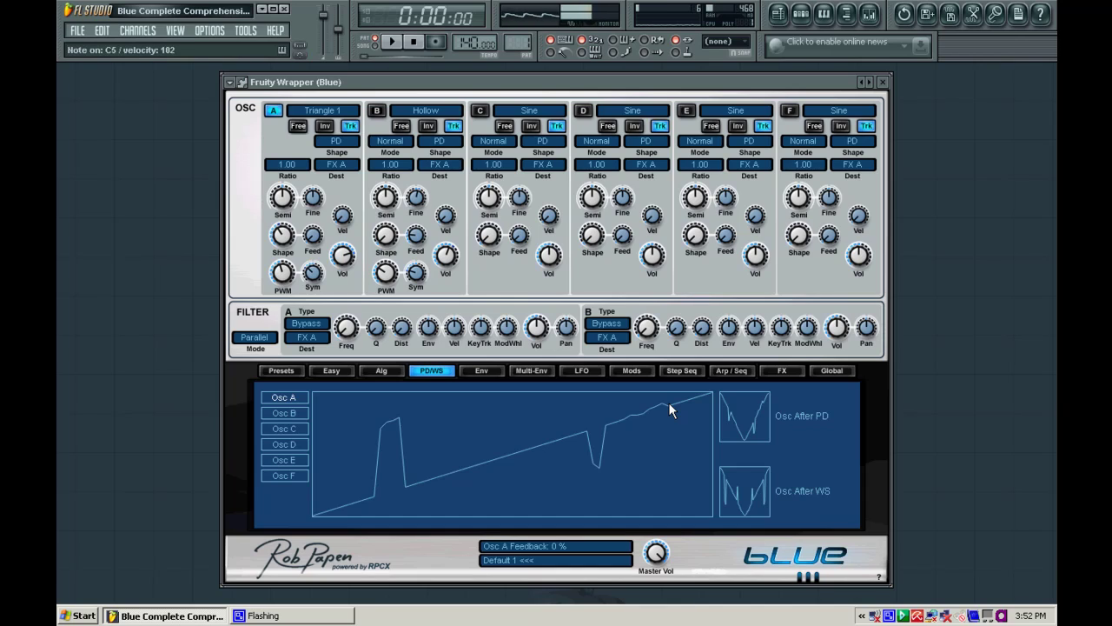
# Switch oscillator B back on and raise its volume to about -2.8 dB.
pyautogui.click(378, 111)
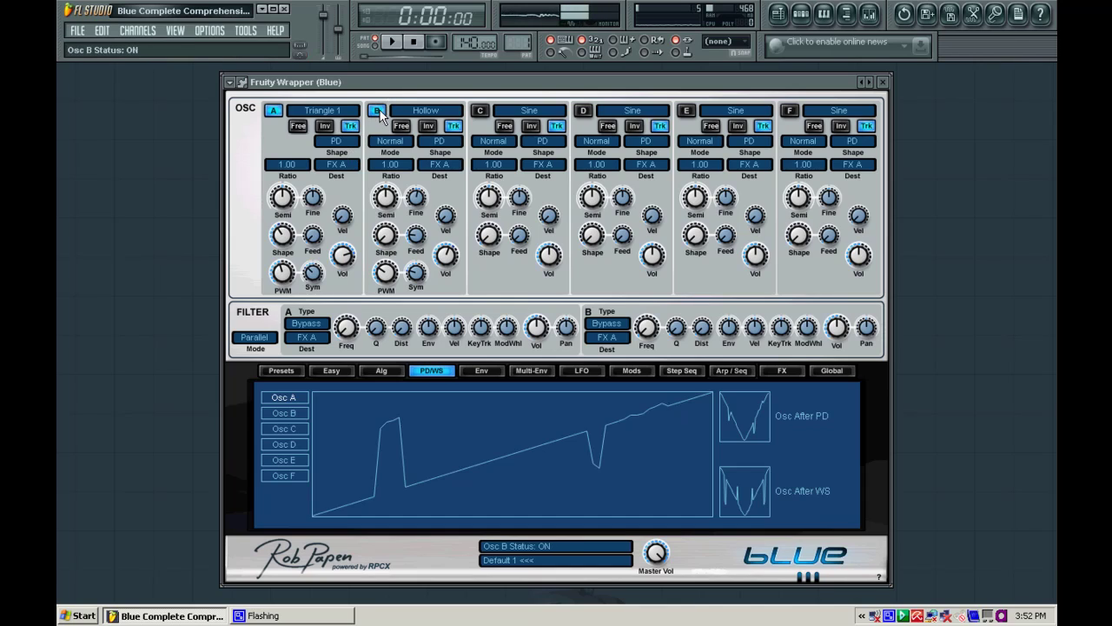
pyautogui.press('z')
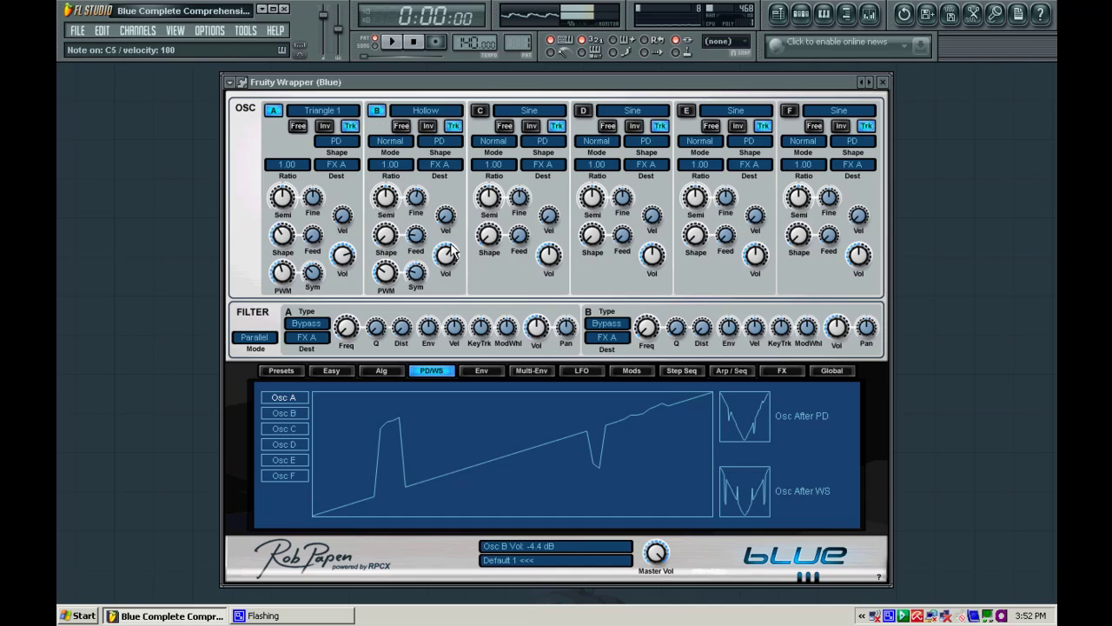
pyautogui.scroll(2, 452, 251)
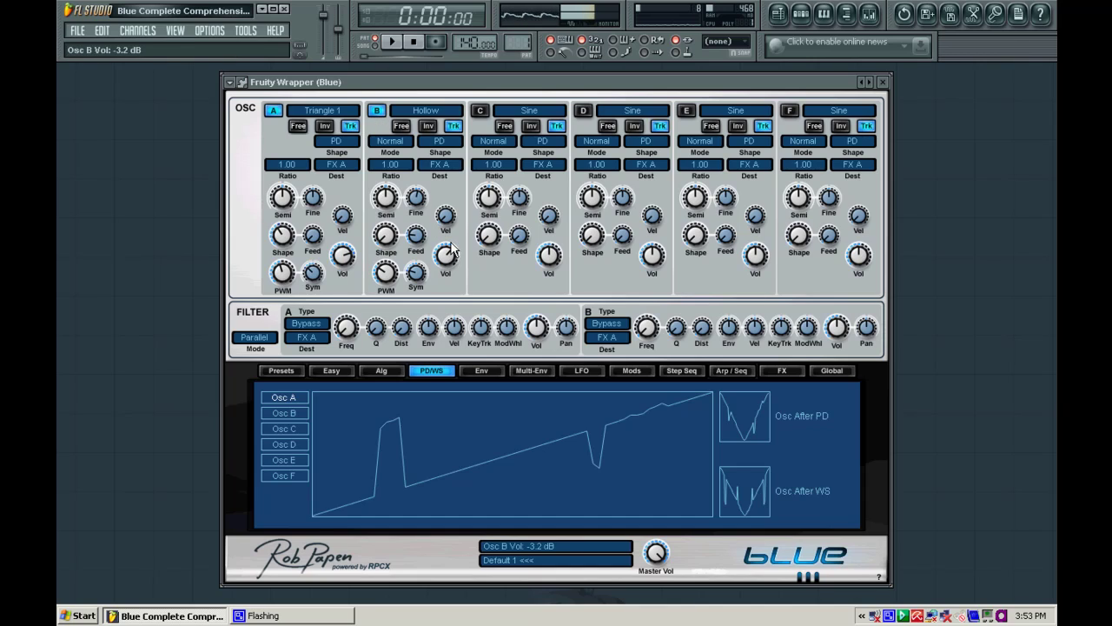
pyautogui.scroll(1, 441, 256)
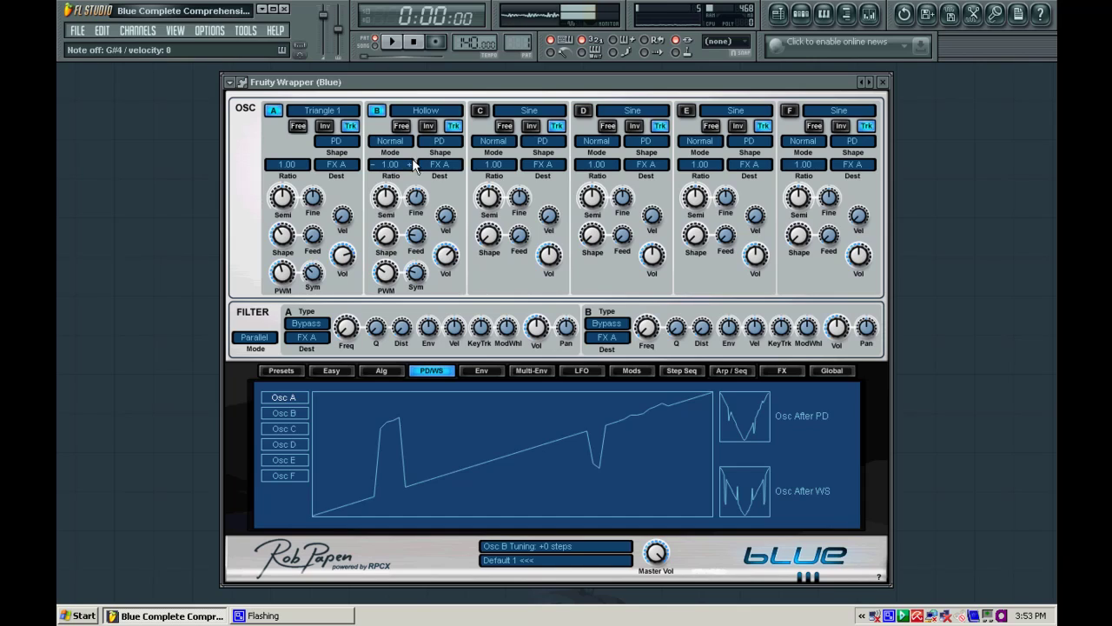
# Enable oscillators C and D with Saw waves and set C's ratio to 0.50.
pyautogui.click(484, 108)
pyautogui.click(580, 112)
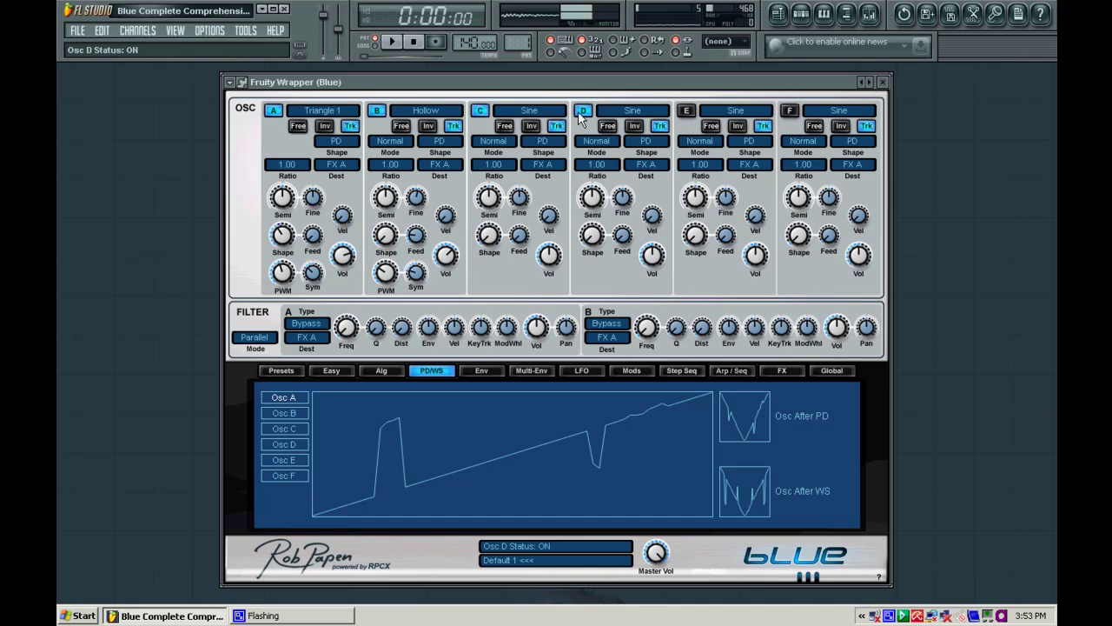
pyautogui.click(562, 111)
pyautogui.click(664, 109)
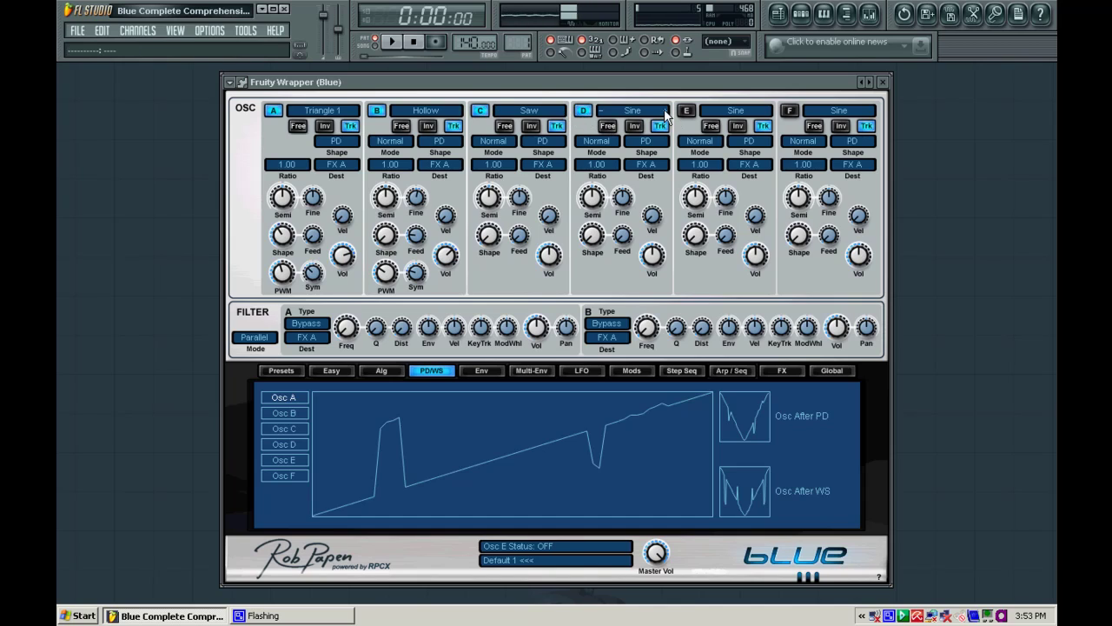
pyautogui.click(502, 168)
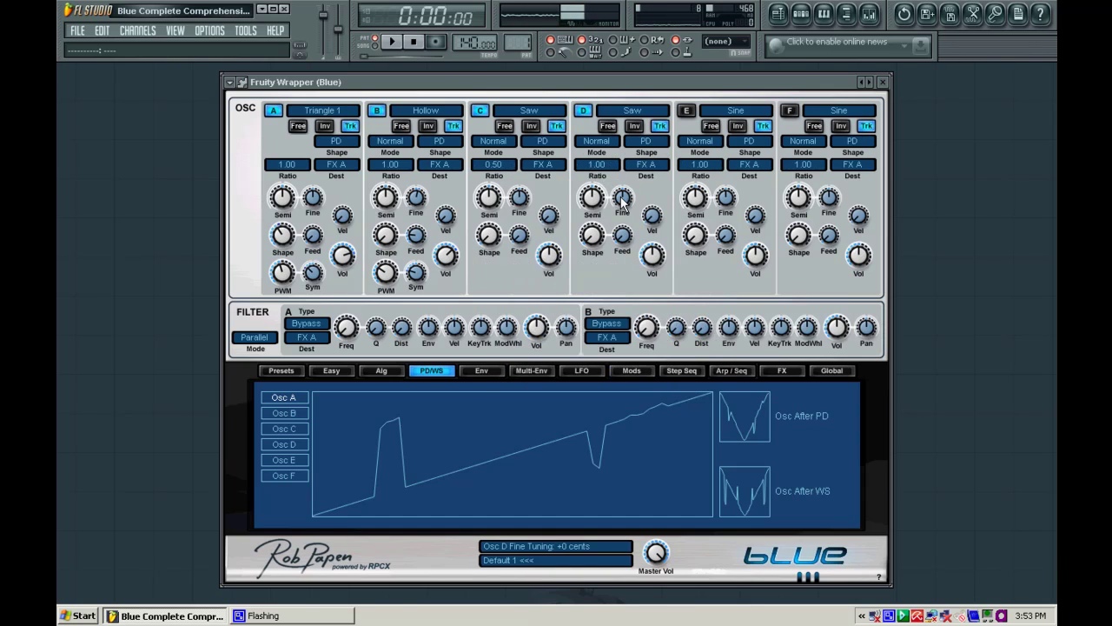
# Detune oscillator D to -12 cents and lower oscillator C's volume to -18.8 dB.
pyautogui.moveTo(622, 200); pyautogui.dragTo(621, 207)
pyautogui.scroll(4, 621, 202)
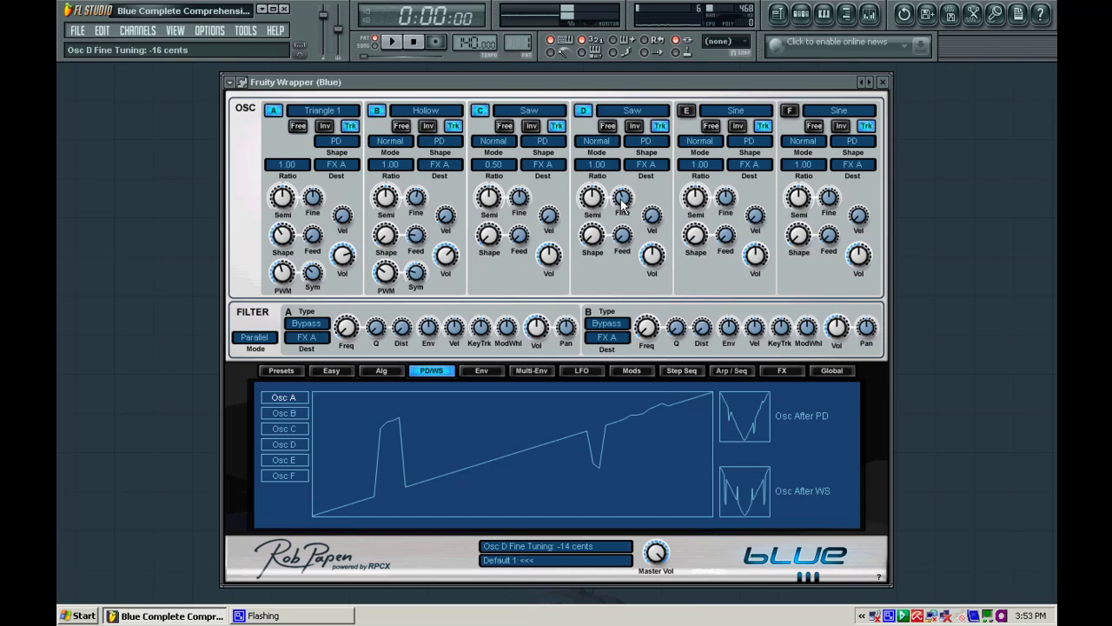
pyautogui.scroll(-2, 621, 205)
pyautogui.moveTo(556, 245)
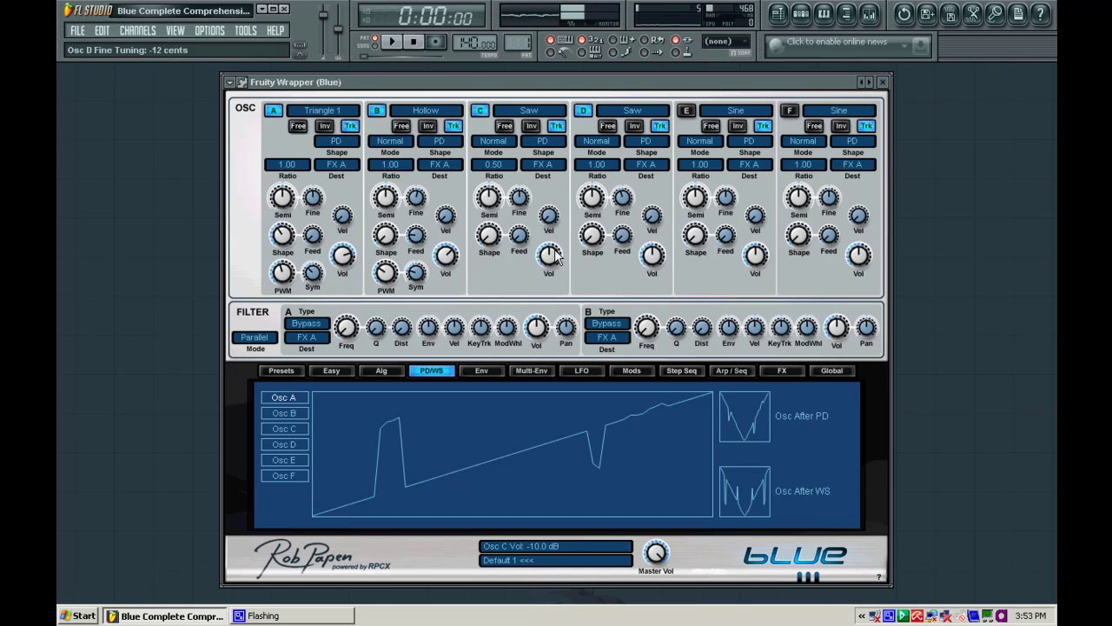
pyautogui.moveTo(557, 261); pyautogui.dragTo(559, 274)
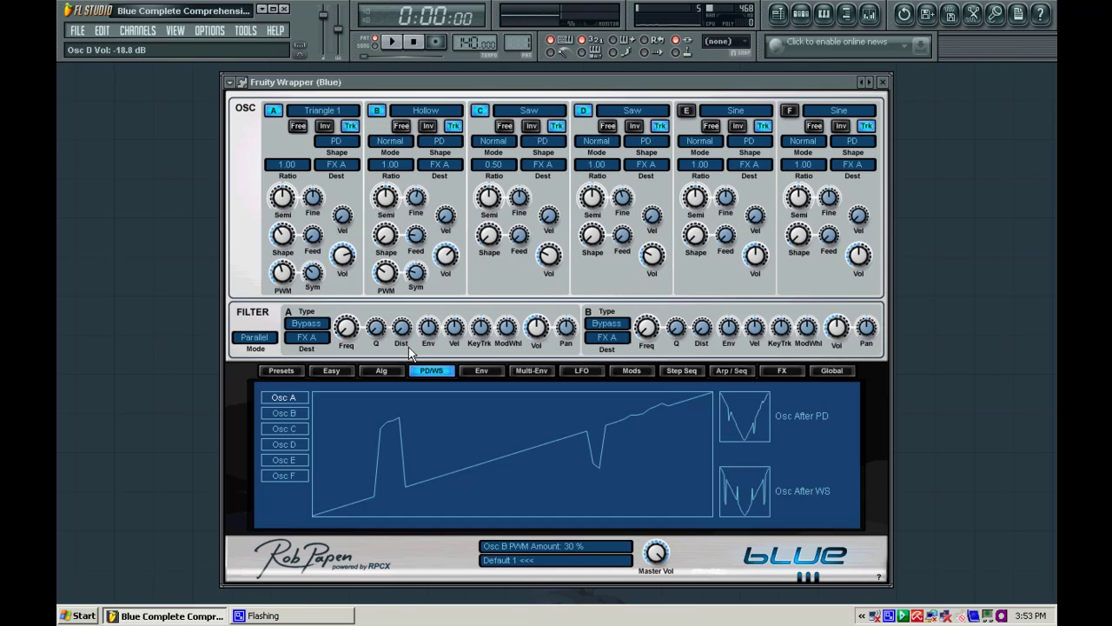
# Select Osc C's envelope and mute oscillators A, B and D to solo C.
pyautogui.click(484, 370)
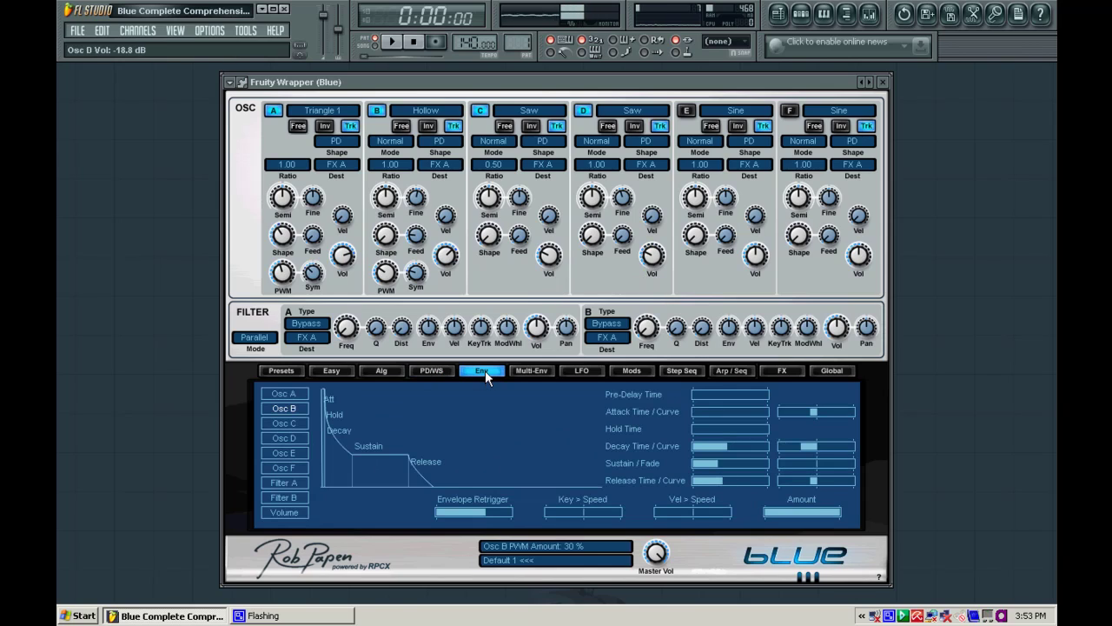
pyautogui.click(285, 424)
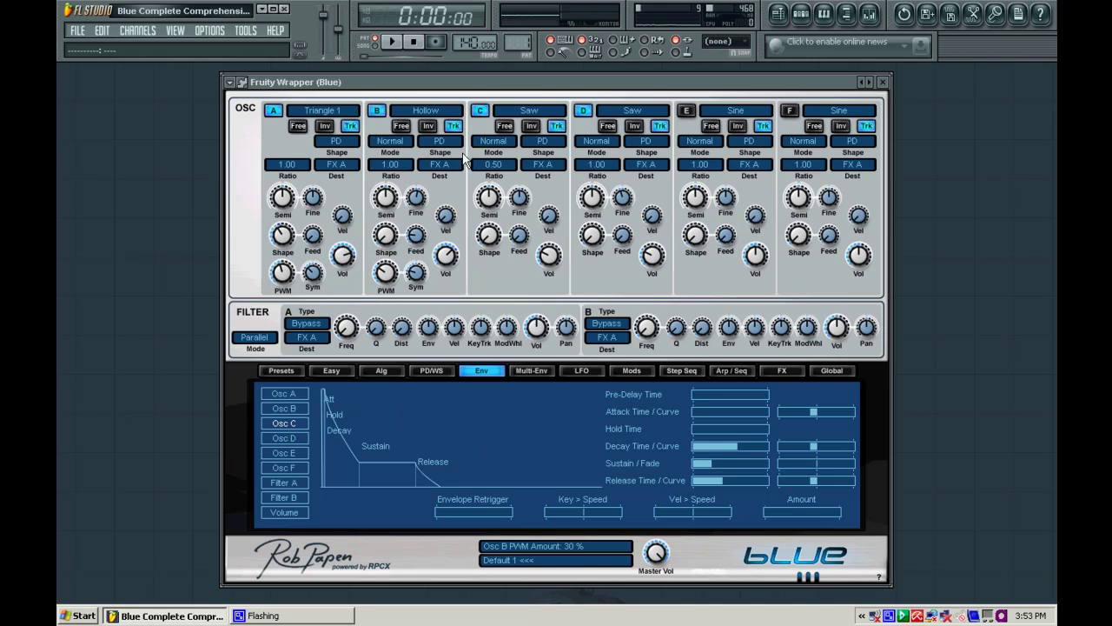
pyautogui.click(376, 110)
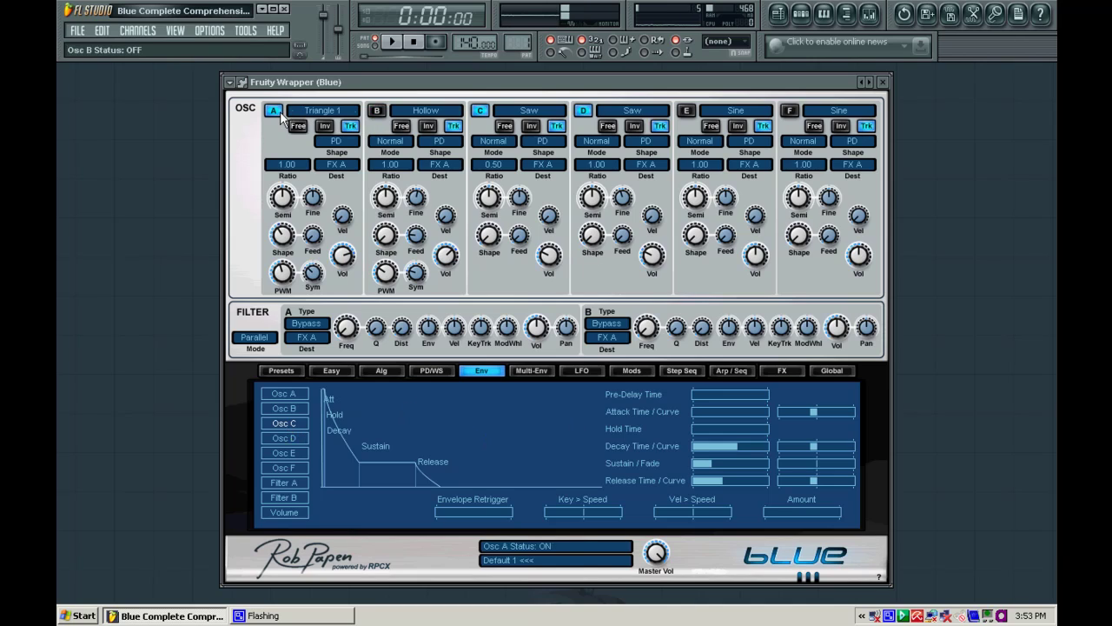
pyautogui.click(273, 111)
pyautogui.click(583, 110)
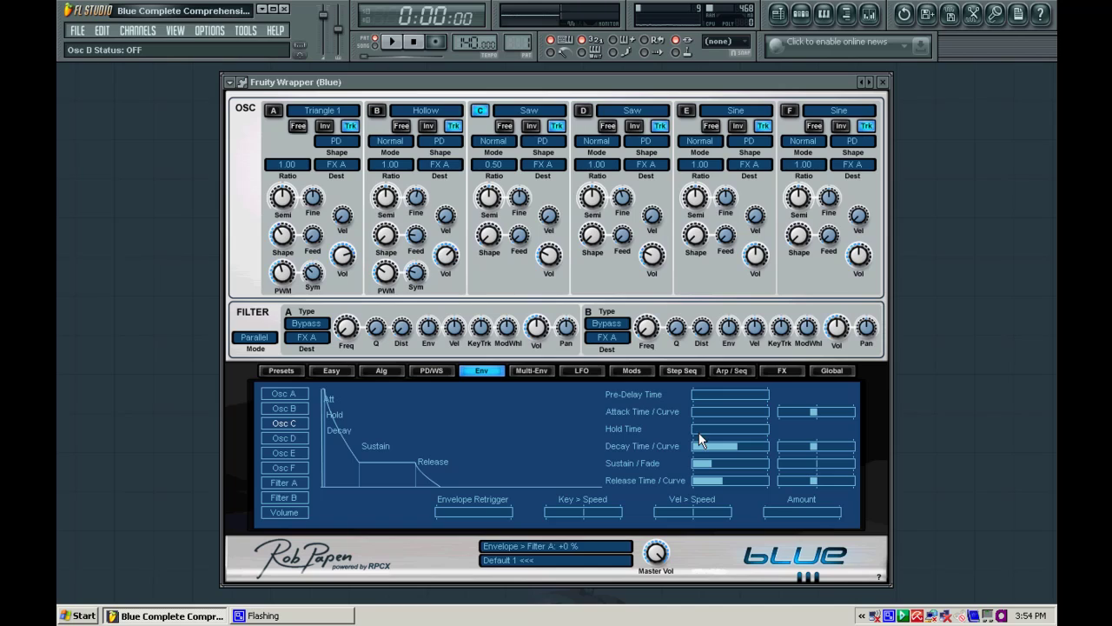
# Slow Osc C's envelope attack, raise sustain to 44 % and set amount to 100 %.
pyautogui.moveTo(714, 412); pyautogui.dragTo(750, 443)
pyautogui.click(735, 416)
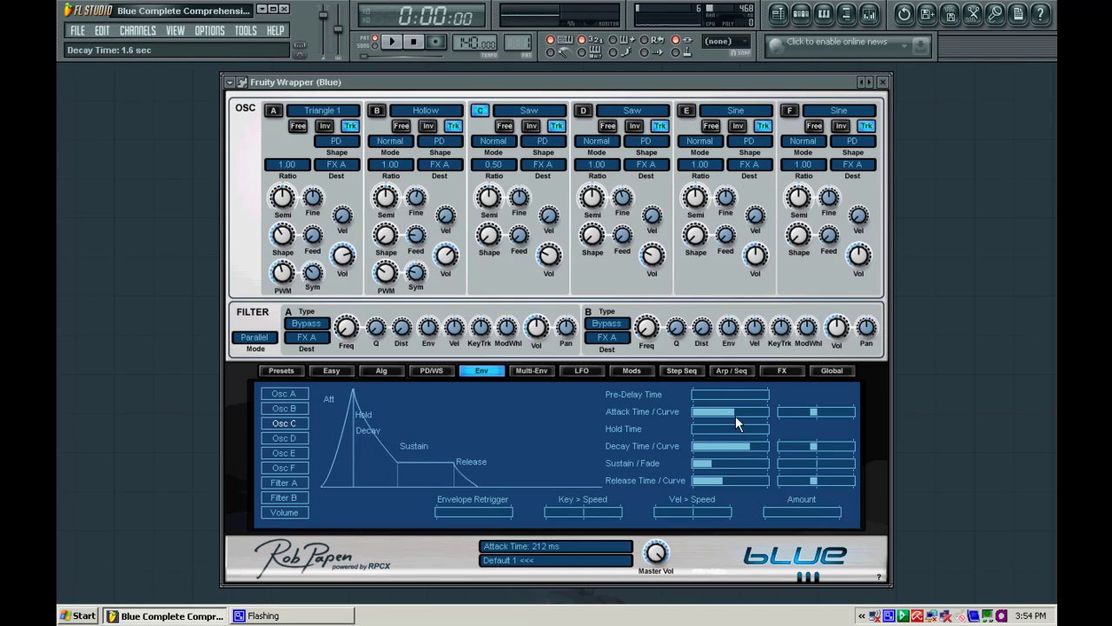
pyautogui.moveTo(717, 468); pyautogui.dragTo(740, 477)
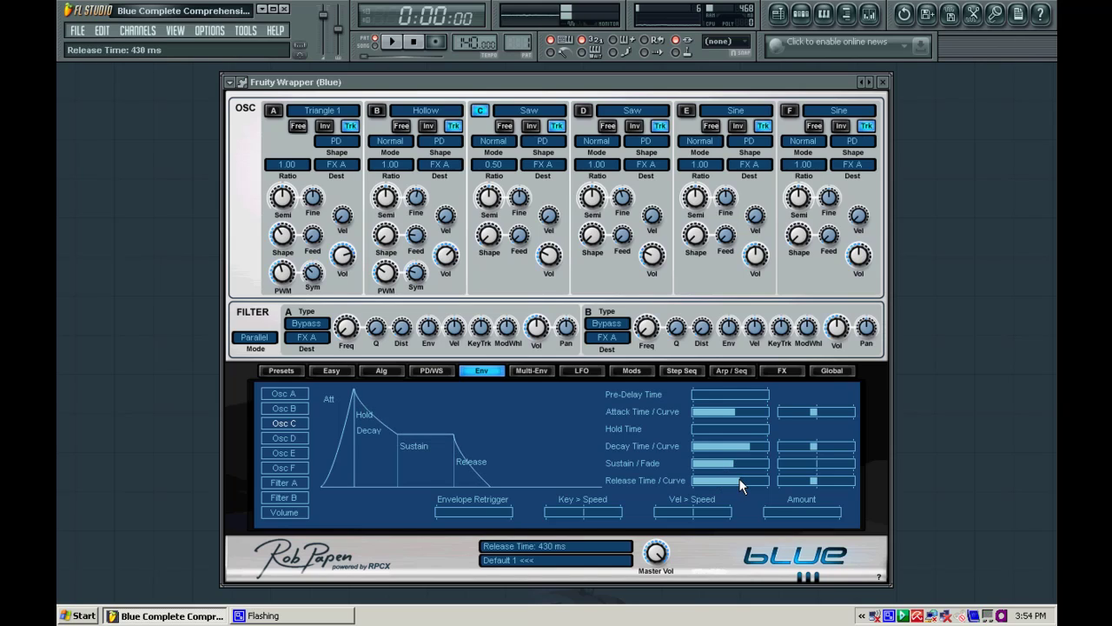
pyautogui.press('z')
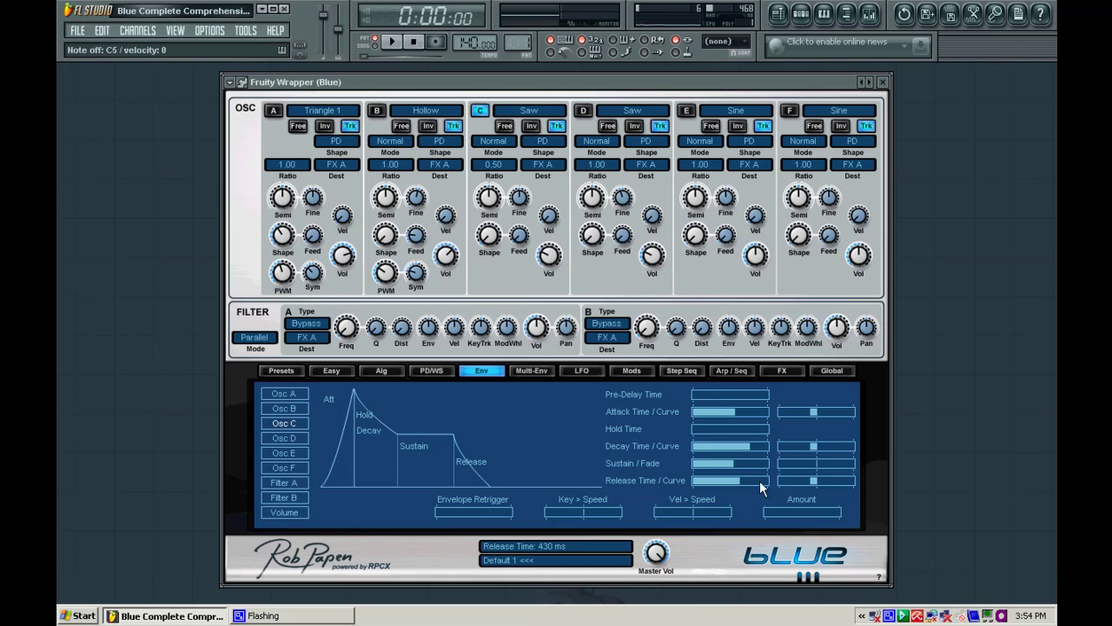
pyautogui.moveTo(840, 519); pyautogui.dragTo(877, 523)
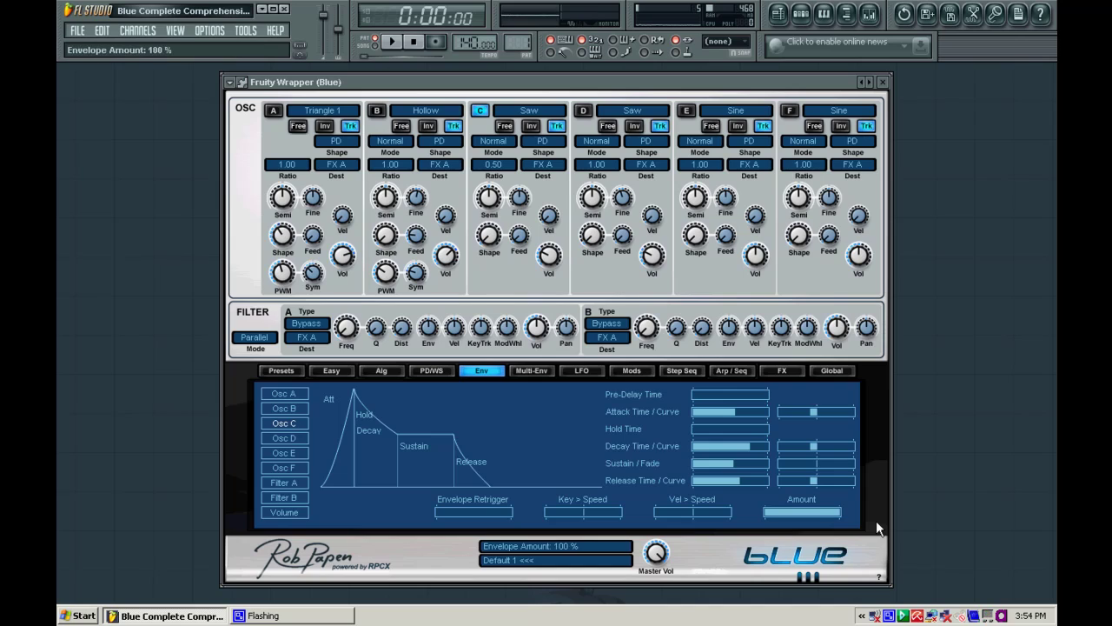
pyautogui.press('x')
pyautogui.press('z')
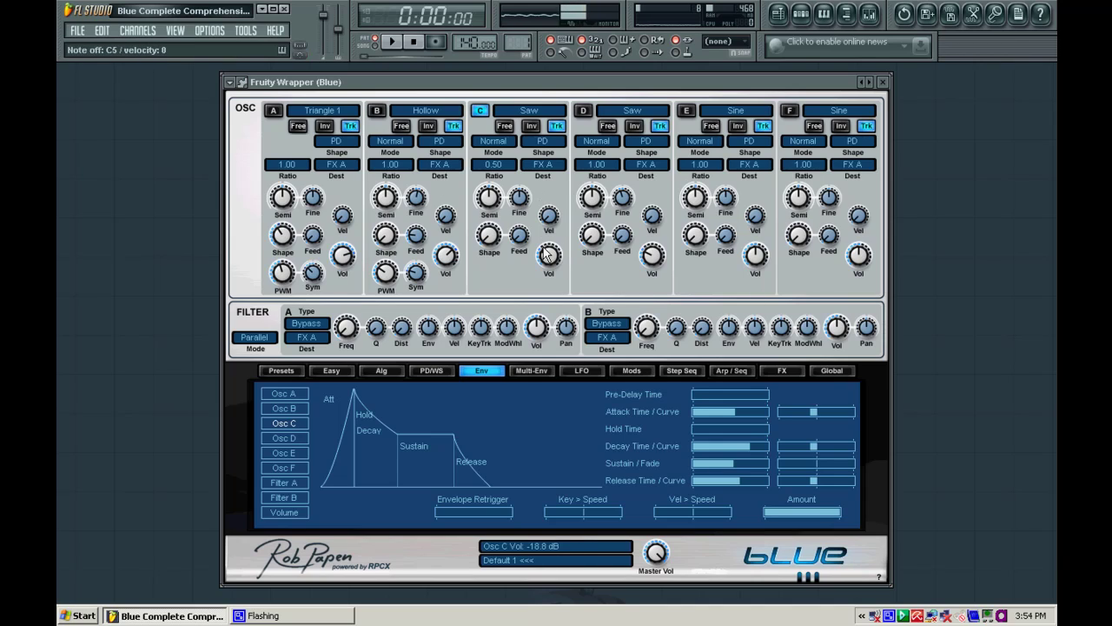
# Raise oscillator C's volume to -8.8 dB.
pyautogui.moveTo(546, 253); pyautogui.dragTo(544, 233)
pyautogui.press('z')
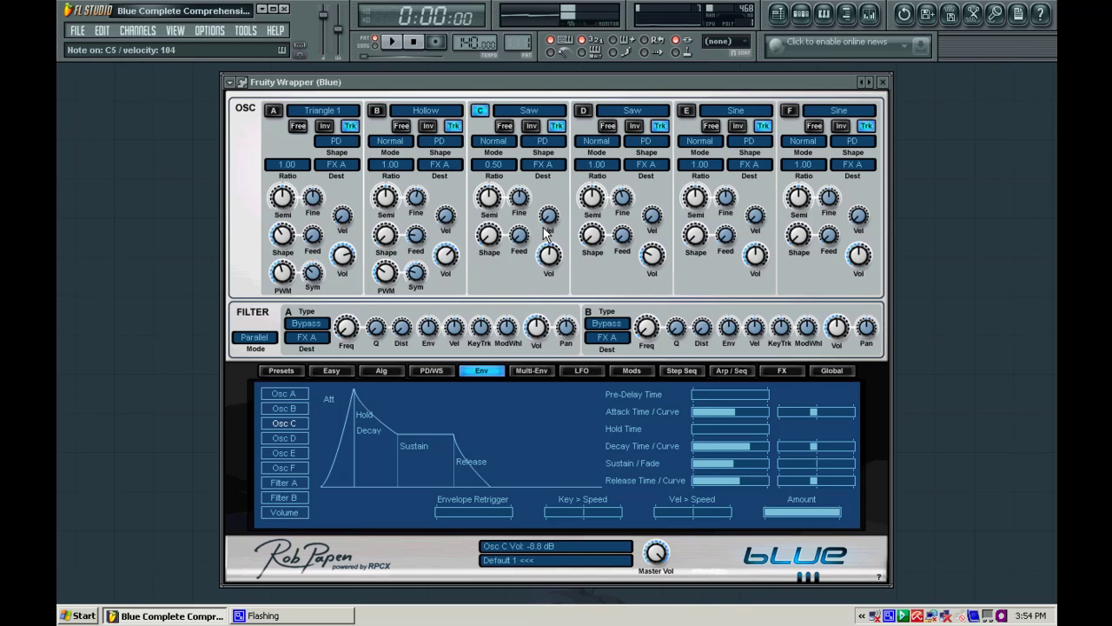
pyautogui.press('z')
# Copy Osc C's envelope and paste it onto Osc D's envelope.
pyautogui.rightClick(492, 437)
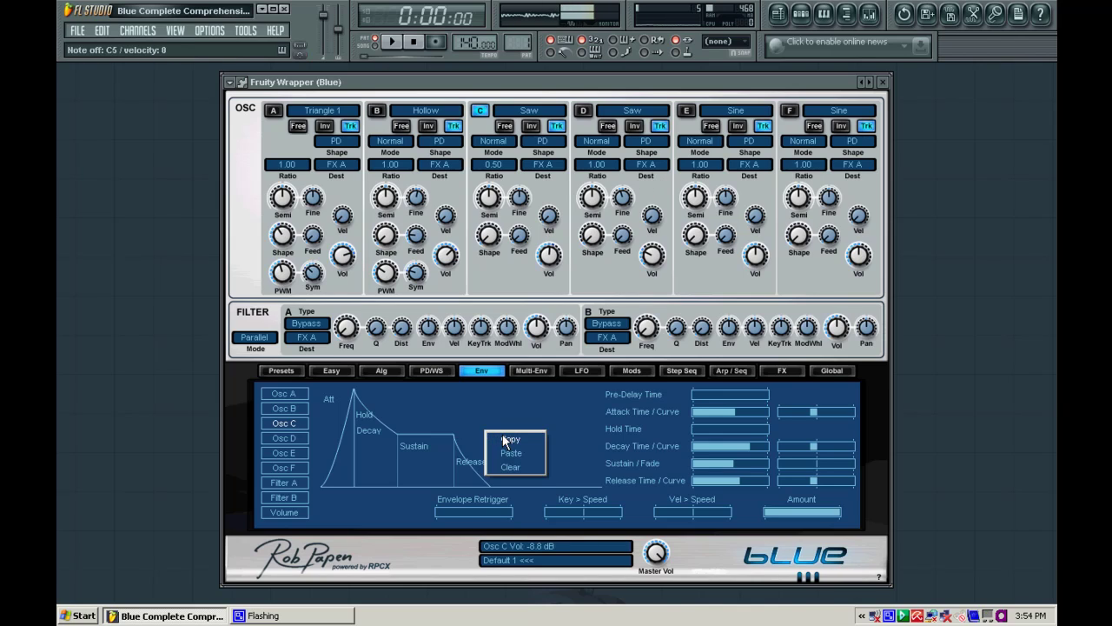
pyautogui.click(502, 438)
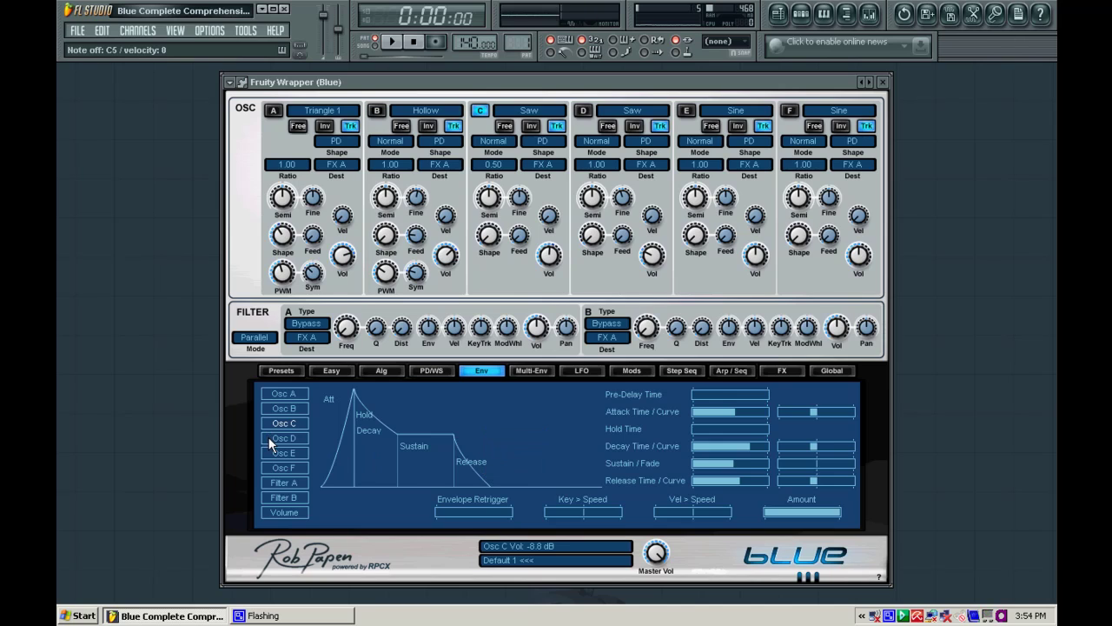
pyautogui.click(269, 438)
pyautogui.rightClick(480, 405)
pyautogui.click(501, 428)
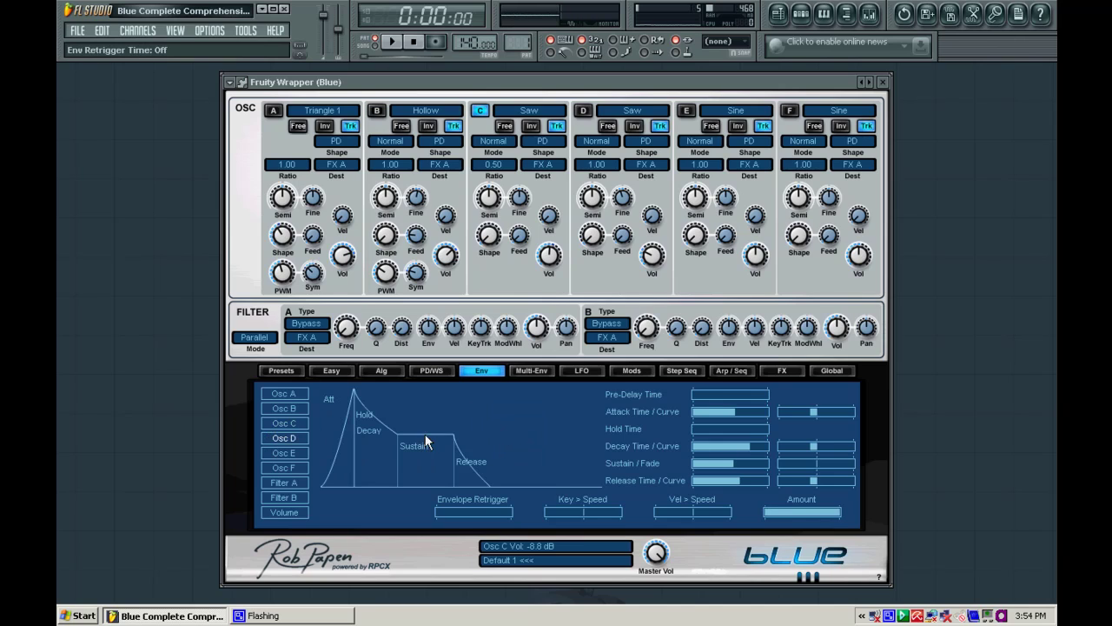
# Switch oscillators D, B and A back on, setting C to -4.0 dB and D to -12.0 dB.
pyautogui.click(581, 111)
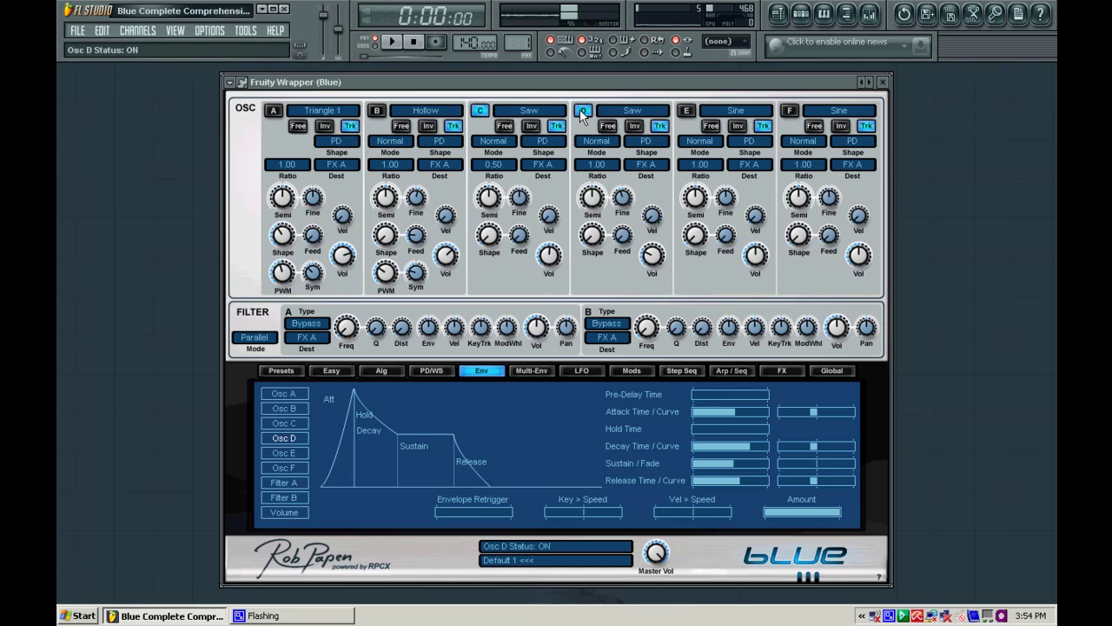
pyautogui.press('z')
pyautogui.click(382, 111)
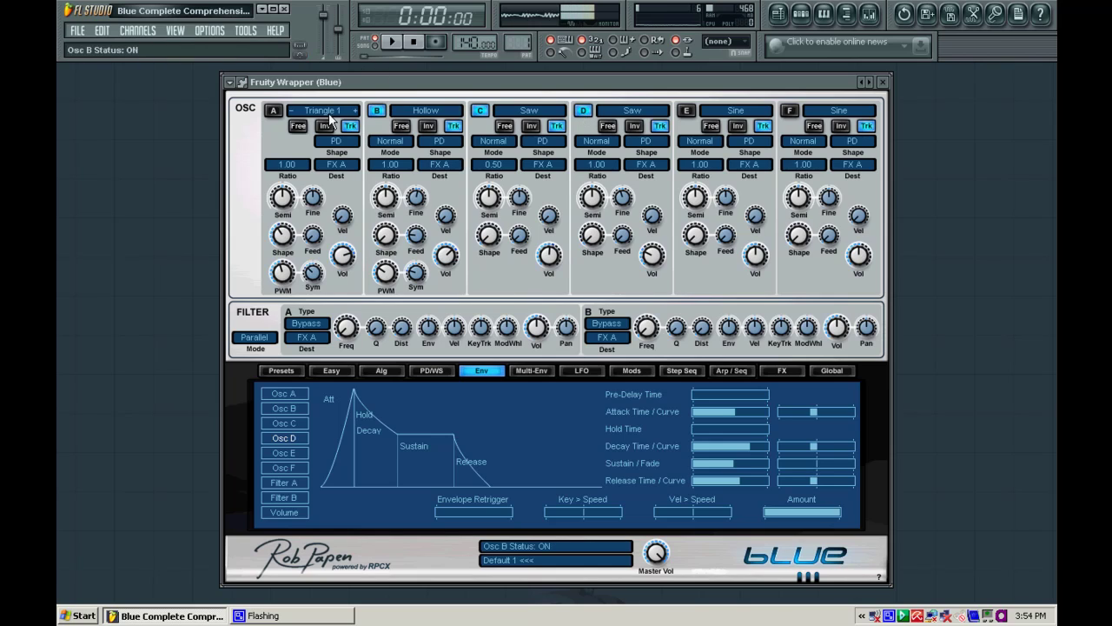
pyautogui.click(274, 112)
pyautogui.press('z')
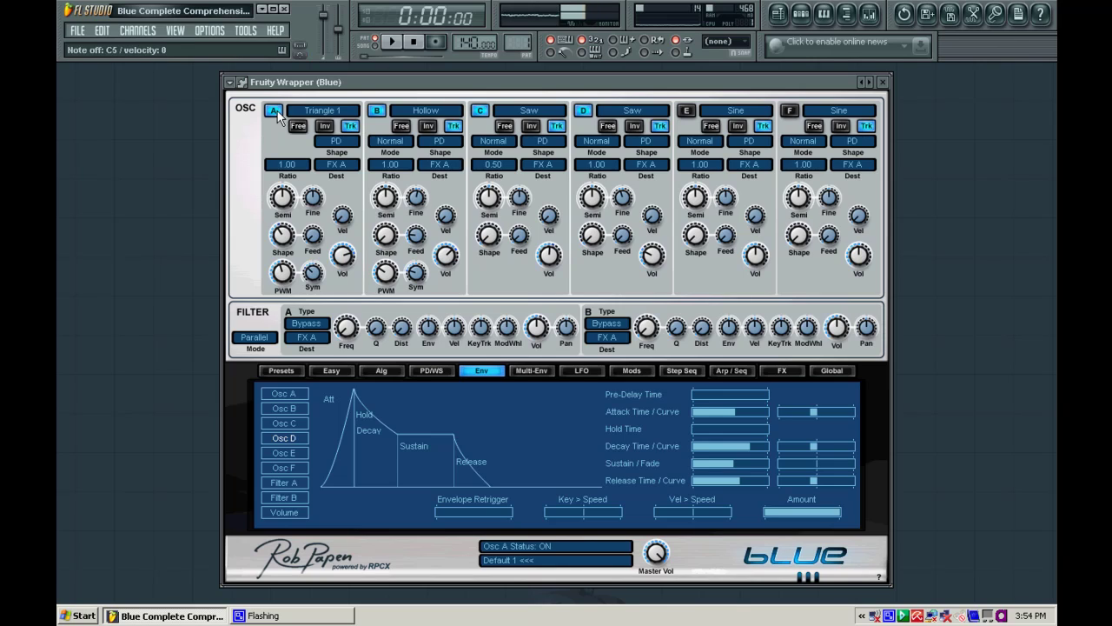
pyautogui.press('z')
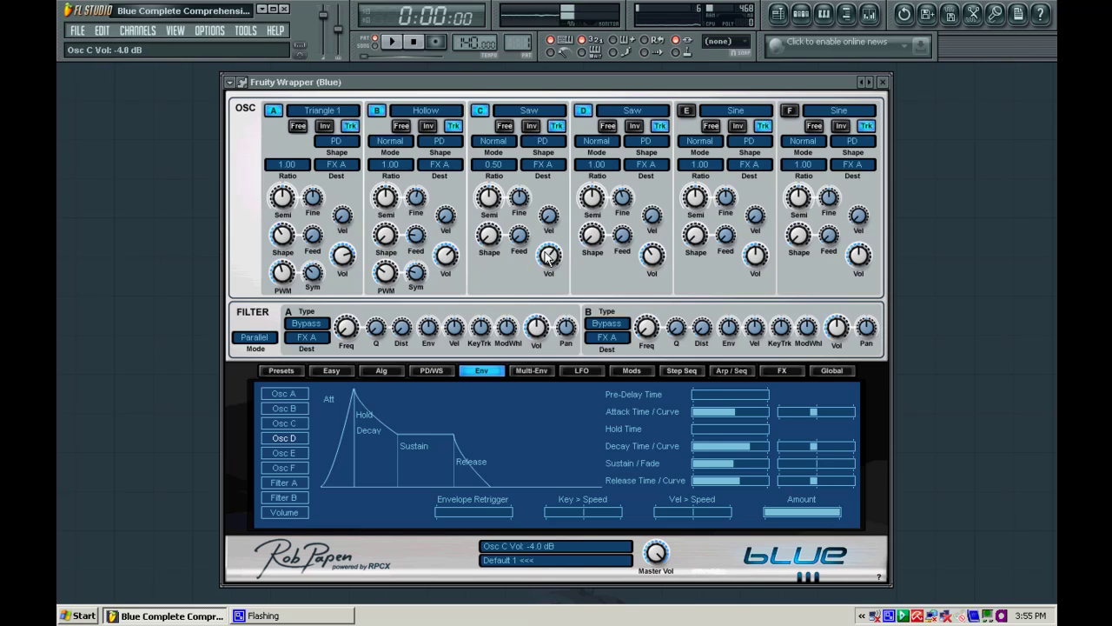
pyautogui.scroll(-1, 554, 253)
pyautogui.scroll(2, 656, 265)
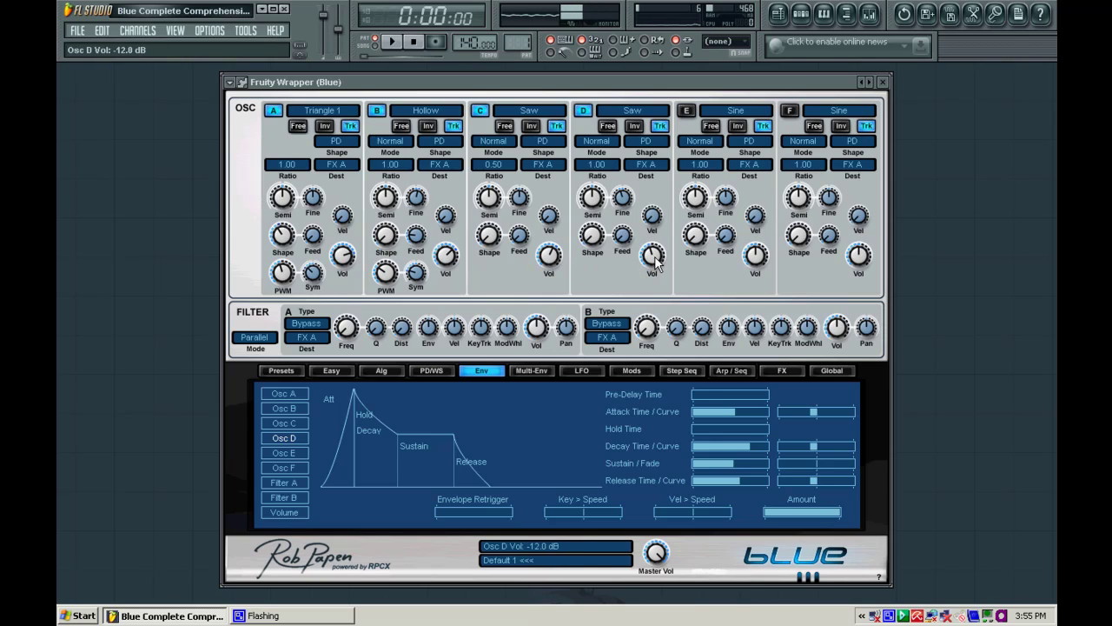